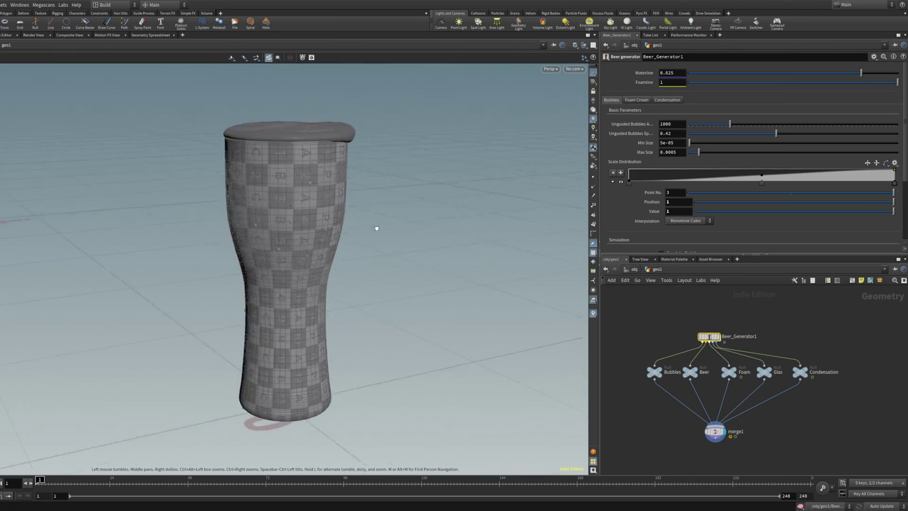
# Examine the complete beer glass model and its overflowing foam from several sides.
pyautogui.moveTo(377, 229); pyautogui.dragTo(298, 129)
pyautogui.moveTo(305, 280); pyautogui.dragTo(366, 242)
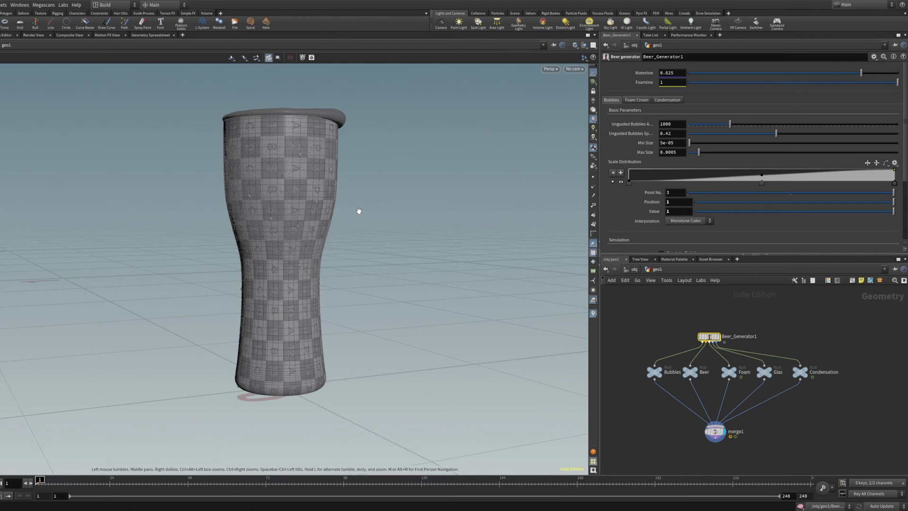
pyautogui.moveTo(359, 211); pyautogui.dragTo(524, 219)
pyautogui.moveTo(366, 243); pyautogui.dragTo(306, 232)
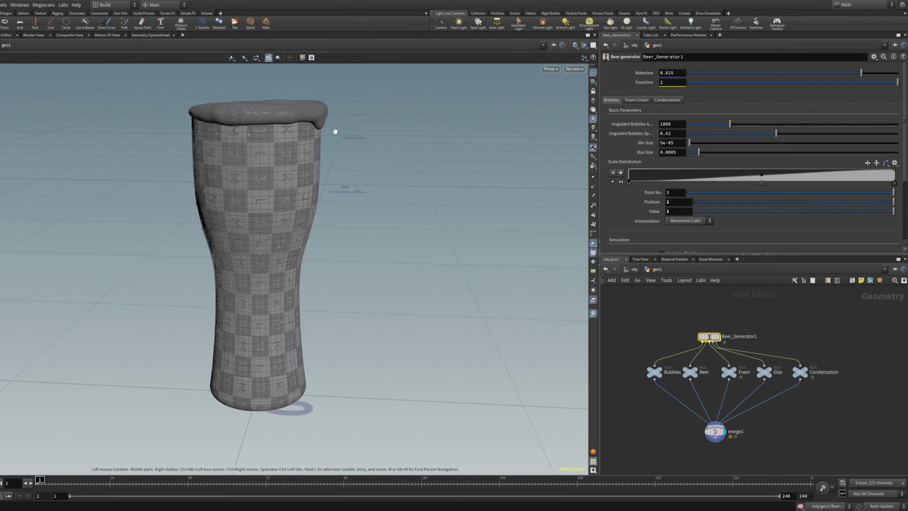
pyautogui.moveTo(320, 127); pyautogui.dragTo(412, 119)
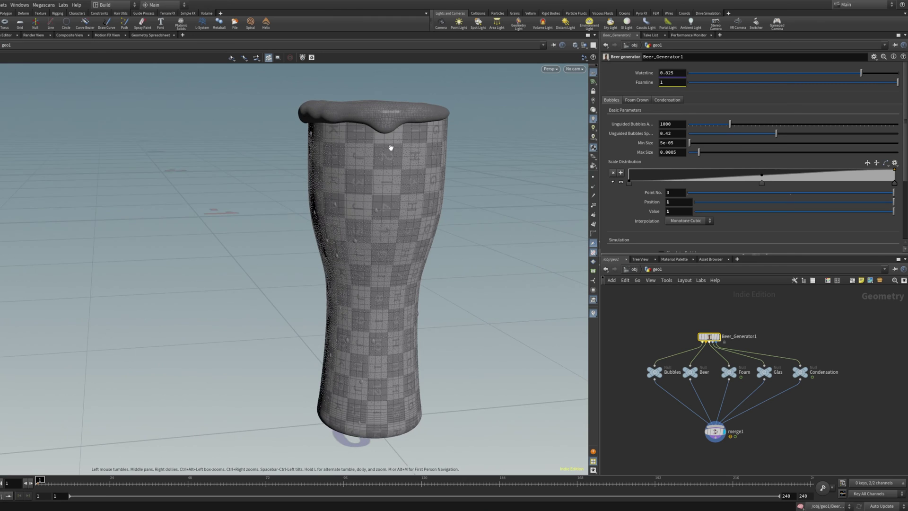
pyautogui.moveTo(310, 245); pyautogui.dragTo(279, 240, button='middle')
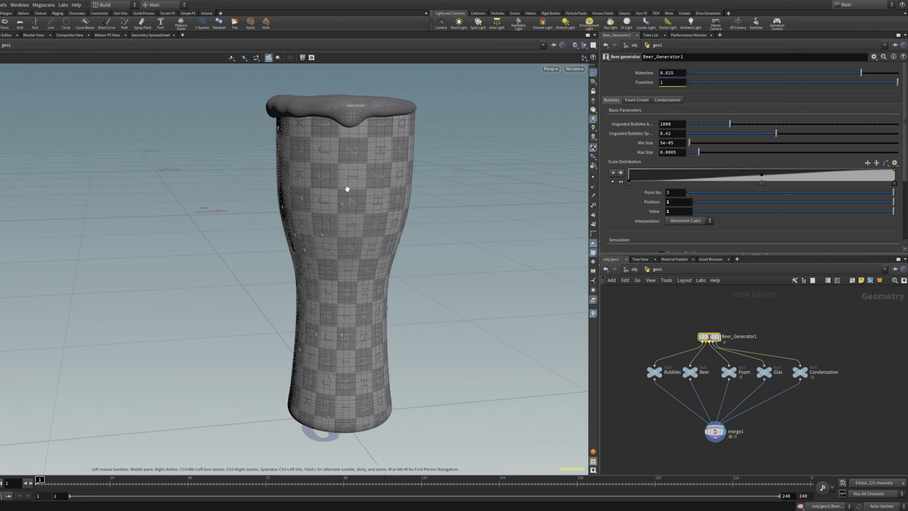
pyautogui.moveTo(341, 237); pyautogui.dragTo(250, 239)
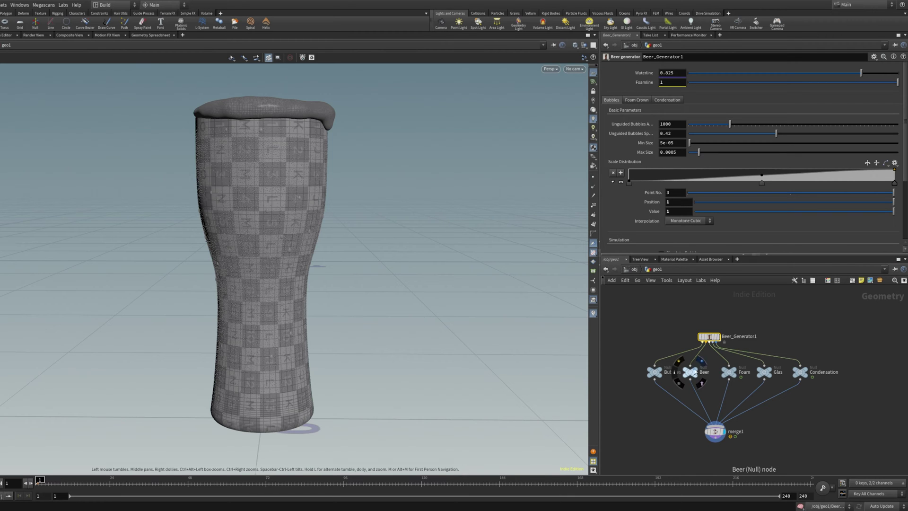
# Display the Beer node's geometry and show merge1 as a template around it.
pyautogui.click(701, 362)
pyautogui.moveTo(280, 193); pyautogui.dragTo(265, 193)
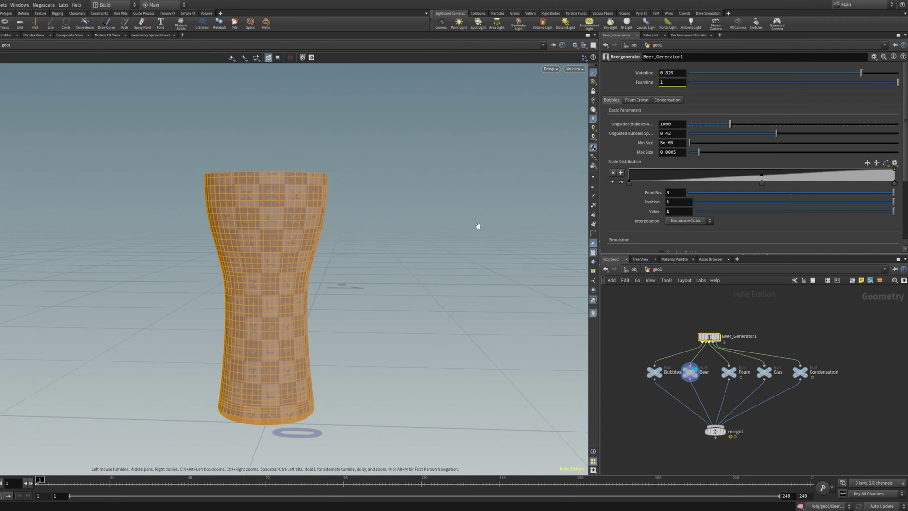
pyautogui.click(705, 423)
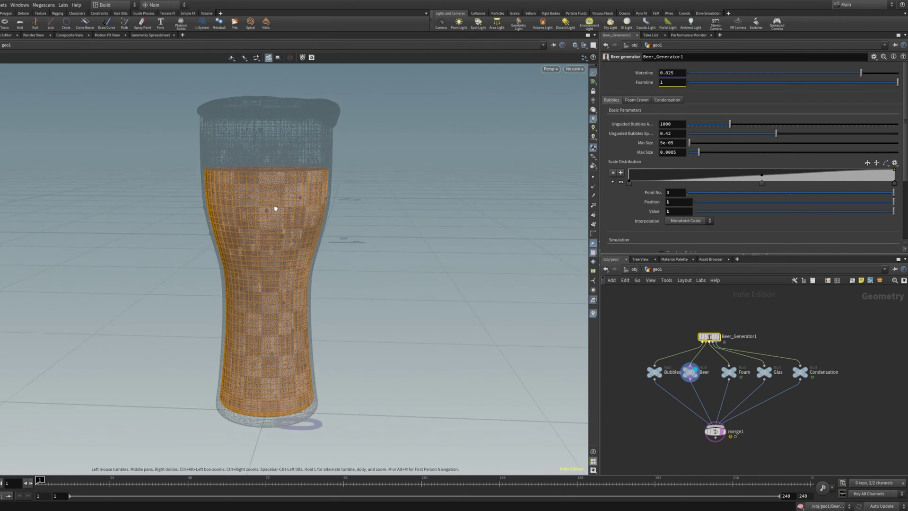
pyautogui.moveTo(276, 208); pyautogui.dragTo(265, 213)
# Lower the beer generator's Waterline to 0.528 and set its Foamline to 0.913.
pyautogui.moveTo(815, 72); pyautogui.dragTo(738, 72)
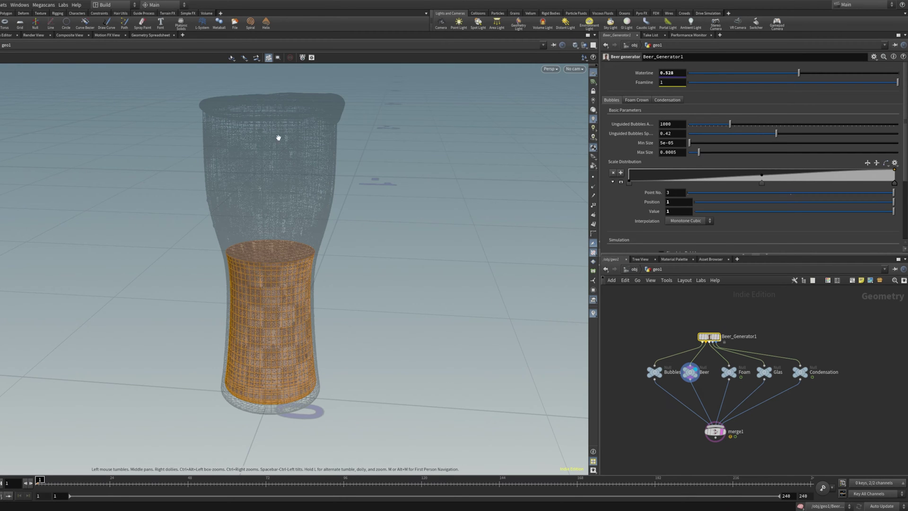
pyautogui.moveTo(298, 167); pyautogui.dragTo(306, 161)
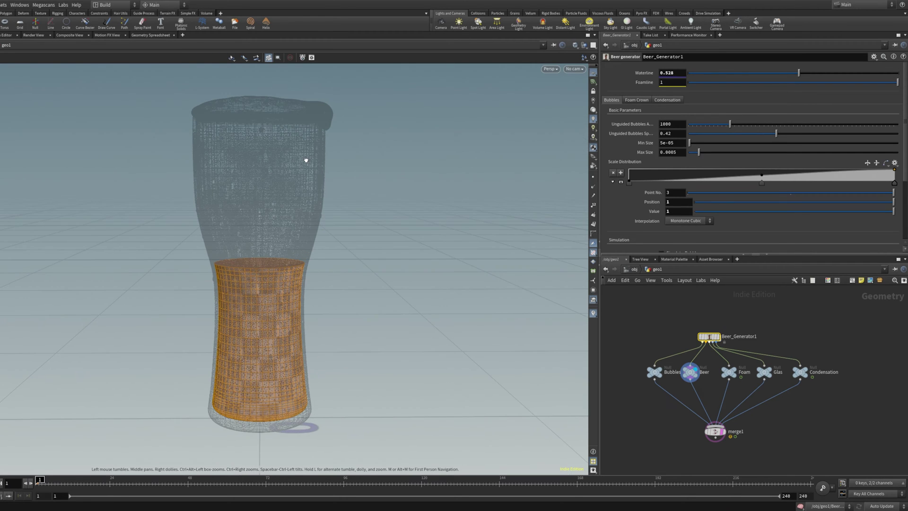
pyautogui.click(879, 83)
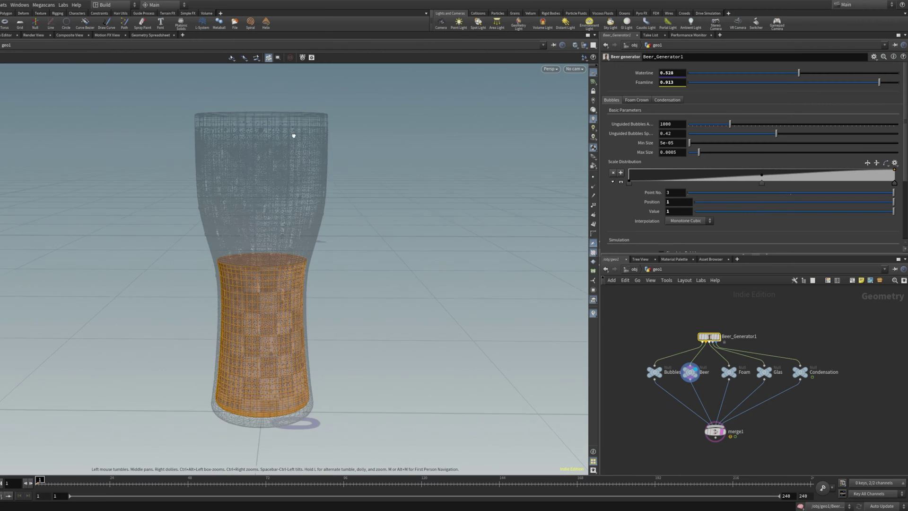
# Display the Foam node's geometry, try a Foamline of 0.472, return it to 1 and inspect the foam crown.
pyautogui.click(742, 363)
pyautogui.moveTo(263, 211); pyautogui.dragTo(261, 204)
pyautogui.moveTo(836, 83); pyautogui.dragTo(786, 83)
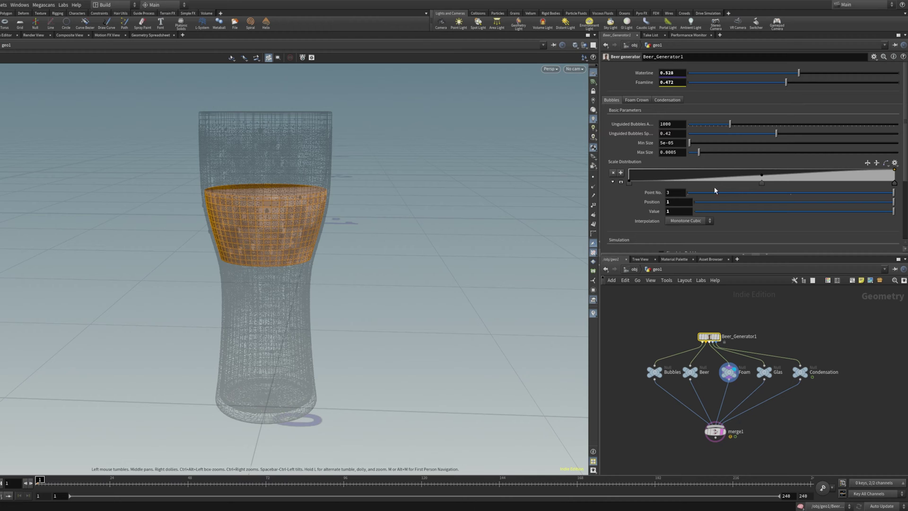
pyautogui.moveTo(786, 82); pyautogui.dragTo(896, 83)
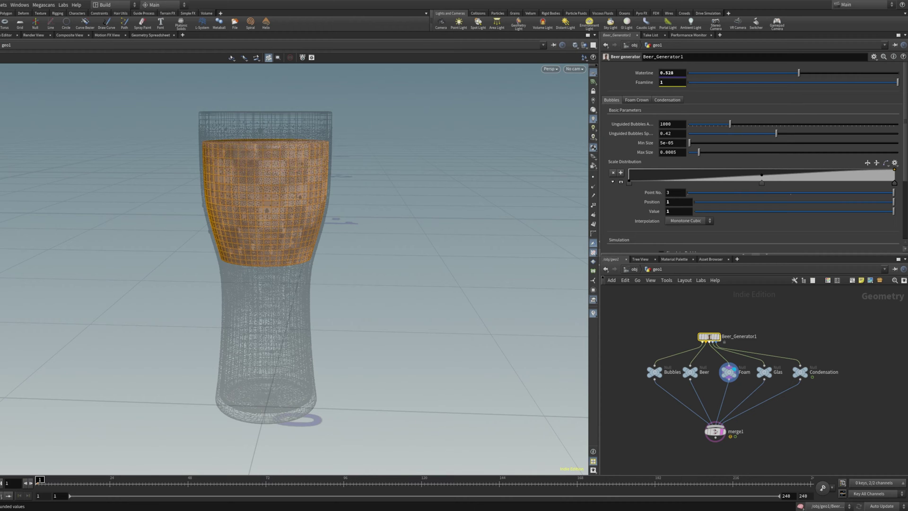
pyautogui.moveTo(202, 152); pyautogui.dragTo(242, 156)
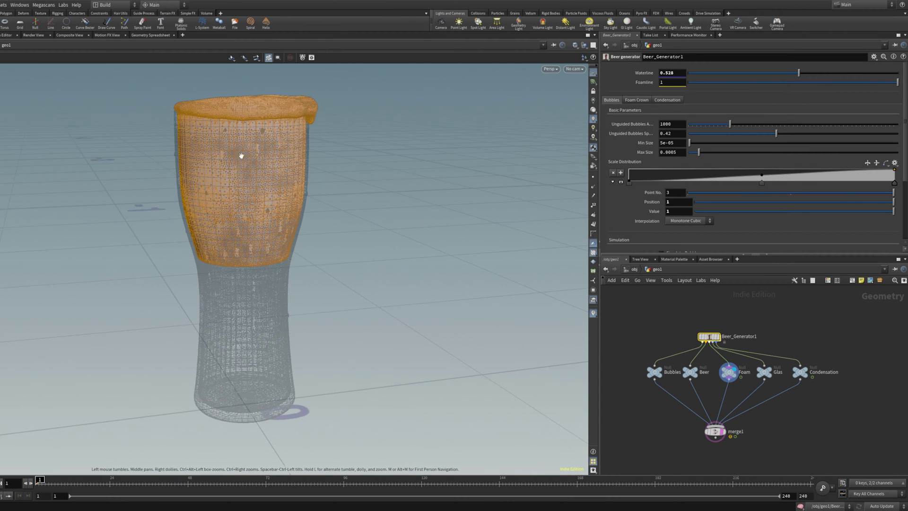
pyautogui.moveTo(208, 242); pyautogui.dragTo(283, 244)
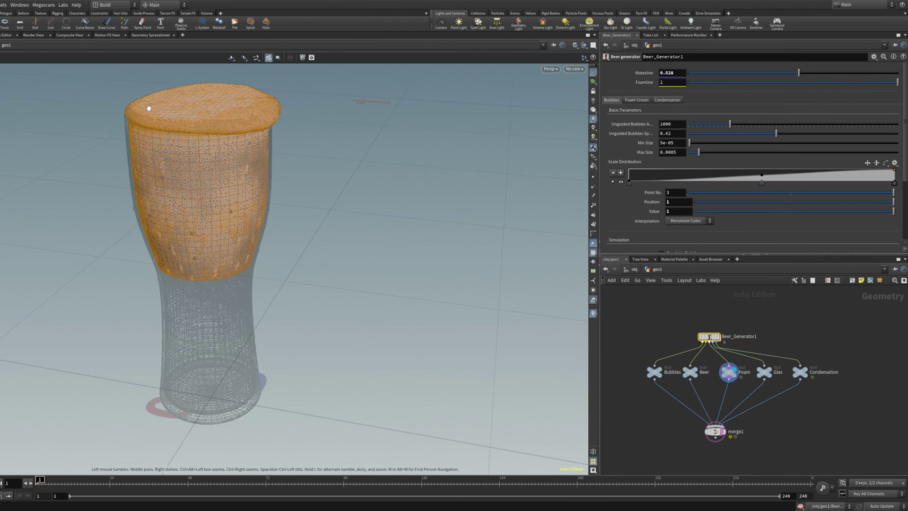
pyautogui.moveTo(242, 237); pyautogui.dragTo(189, 292)
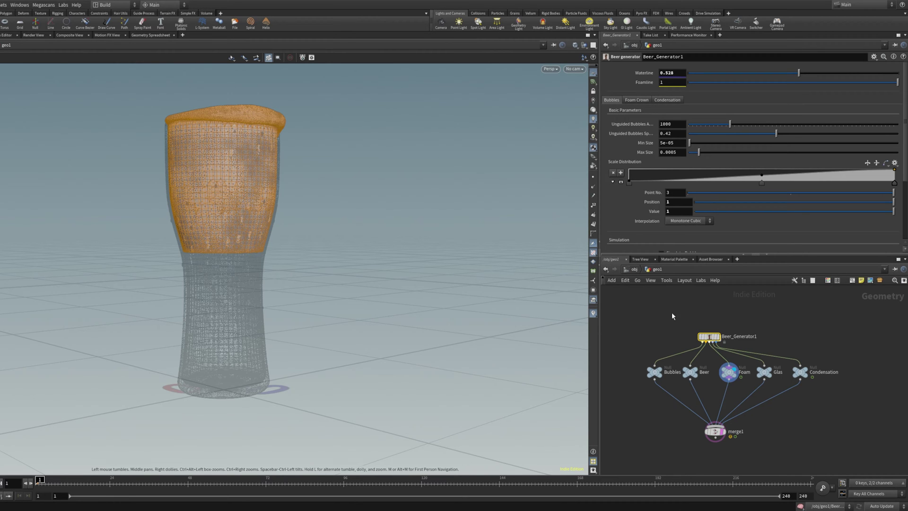
# Display the Bubbles node's points inside the glass and raise the Waterline to 0.763.
pyautogui.click(659, 372)
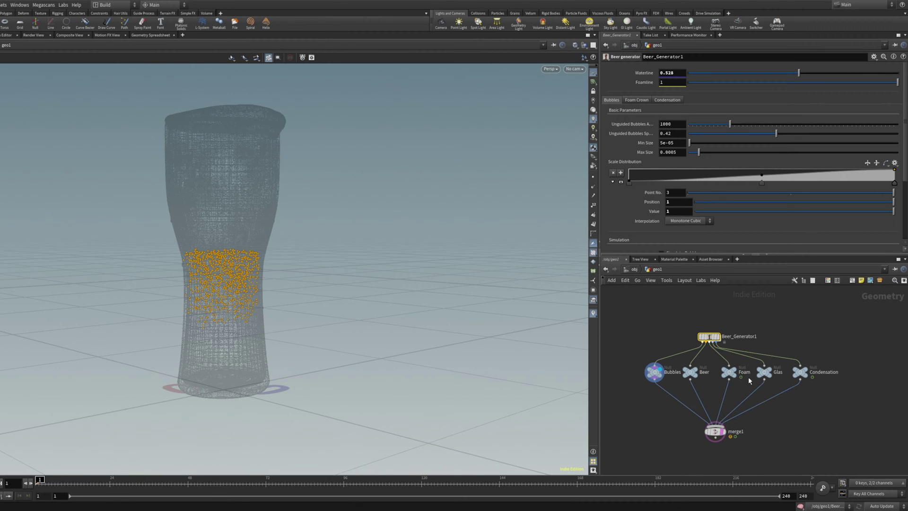
pyautogui.moveTo(244, 262)
pyautogui.mouseDown()
pyautogui.moveTo(249, 341)
pyautogui.moveTo(251, 261)
pyautogui.moveTo(226, 264)
pyautogui.mouseUp()
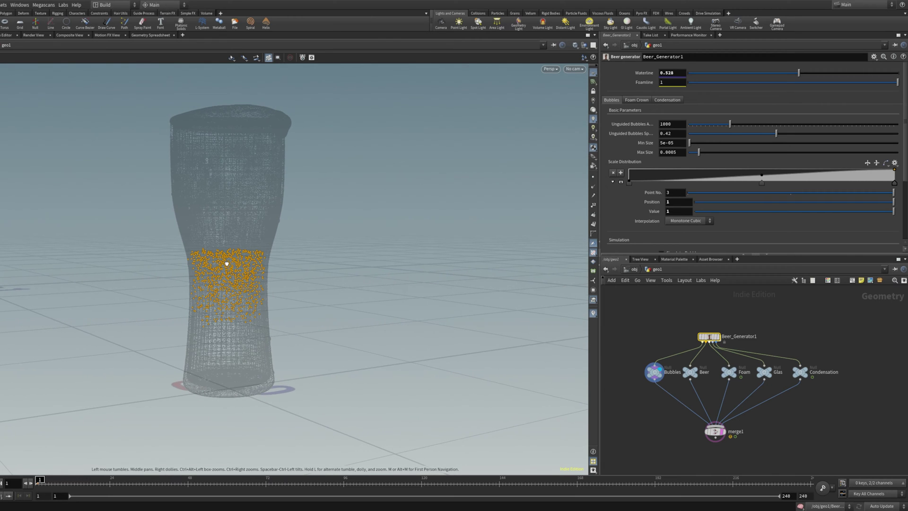
pyautogui.click(847, 72)
pyautogui.moveTo(230, 192); pyautogui.dragTo(253, 225)
pyautogui.moveTo(166, 268); pyautogui.dragTo(237, 268, button='middle')
pyautogui.moveTo(237, 268); pyautogui.dragTo(361, 223, button='right')
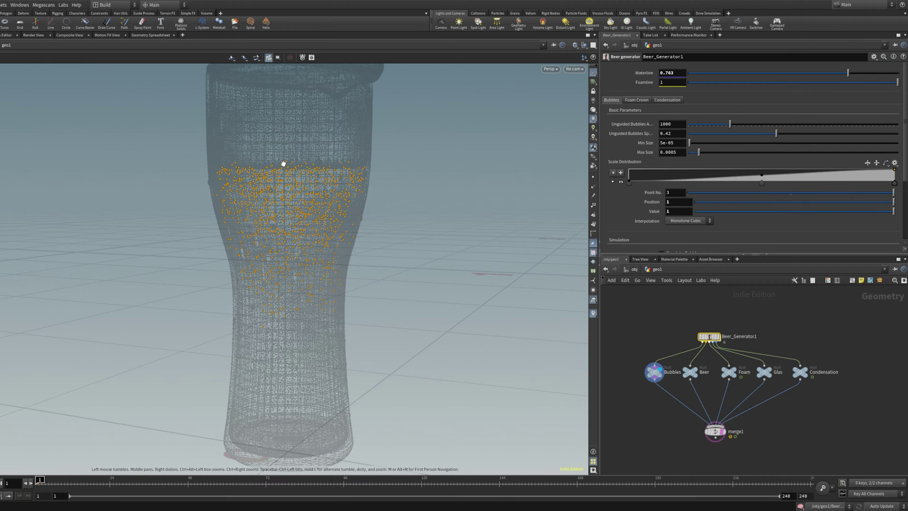
pyautogui.moveTo(345, 190); pyautogui.dragTo(244, 252, button='right')
pyautogui.moveTo(284, 320); pyautogui.dragTo(272, 283, button='right')
pyautogui.moveTo(280, 288); pyautogui.dragTo(268, 285, button='middle')
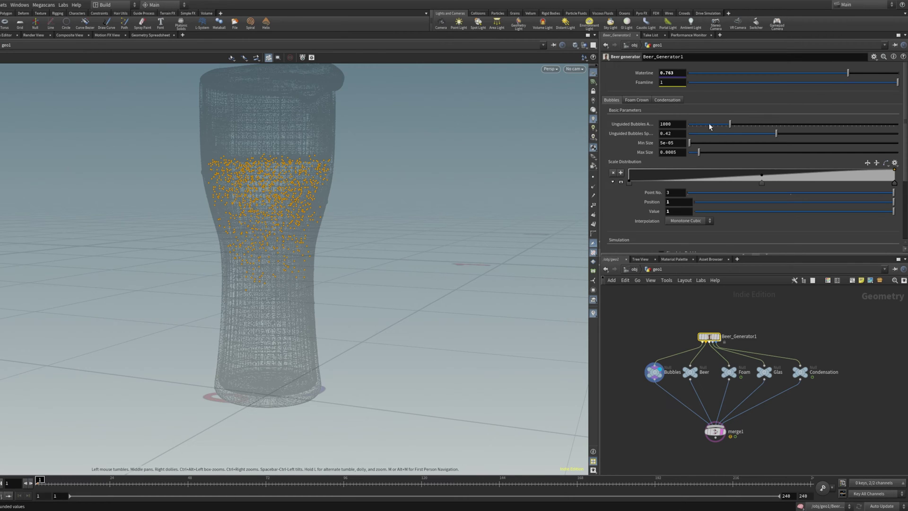
# Try an unguided bubbles amount of 656 and revert the parameter to its default.
pyautogui.moveTo(742, 127); pyautogui.dragTo(716, 124)
pyautogui.rightClick(661, 125)
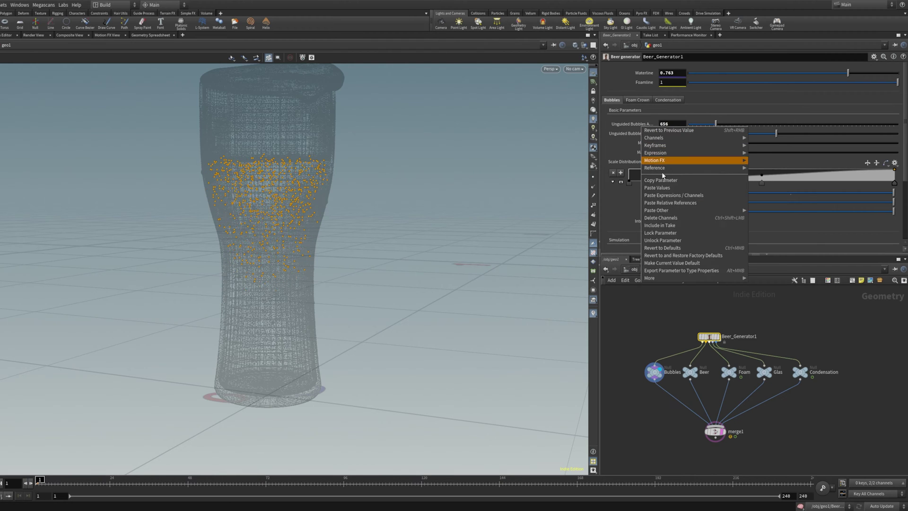
pyautogui.click(671, 249)
# Try the "Unguided Bubbles Sp..." parameter at 0, check the bubble distribution and revert it to its default.
pyautogui.moveTo(776, 133); pyautogui.dragTo(692, 135)
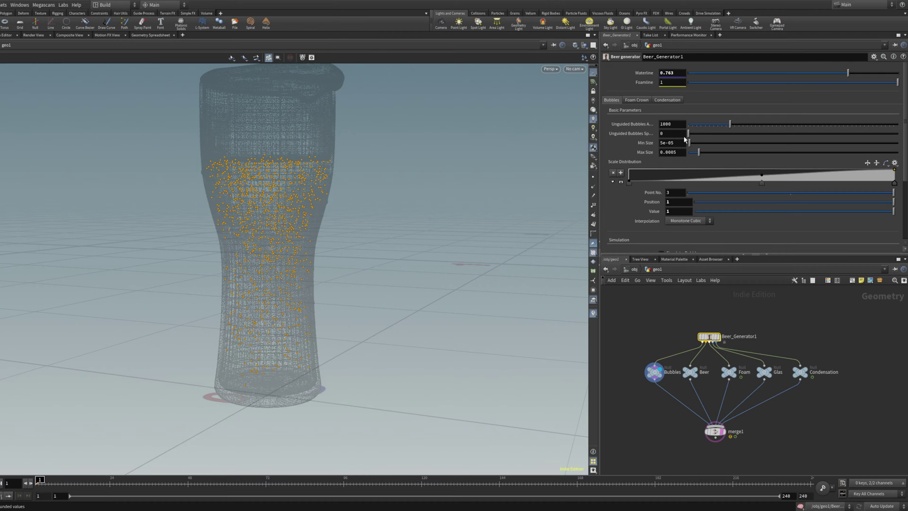
pyautogui.moveTo(314, 264); pyautogui.dragTo(274, 280)
pyautogui.rightClick(630, 133)
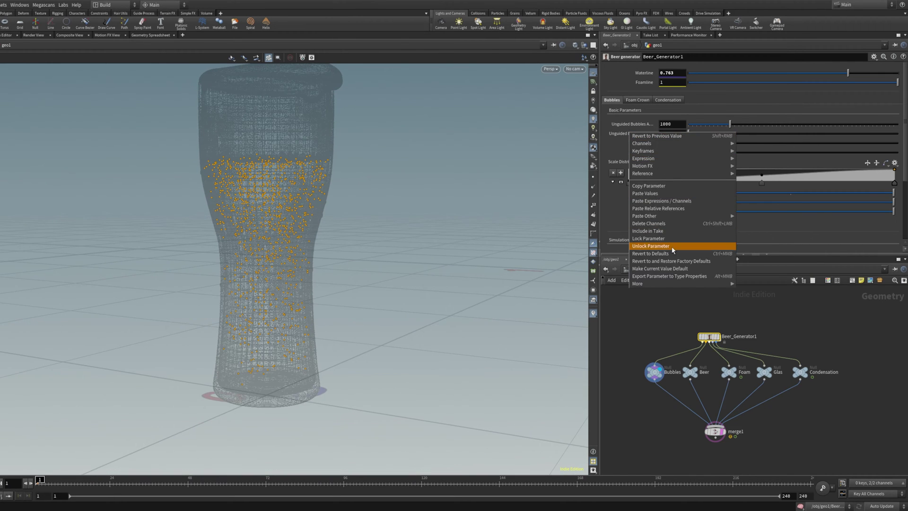
pyautogui.click(656, 254)
# Inspect how the bubbles are distributed below the waterline from different angles and distances.
pyautogui.moveTo(480, 240); pyautogui.dragTo(348, 164)
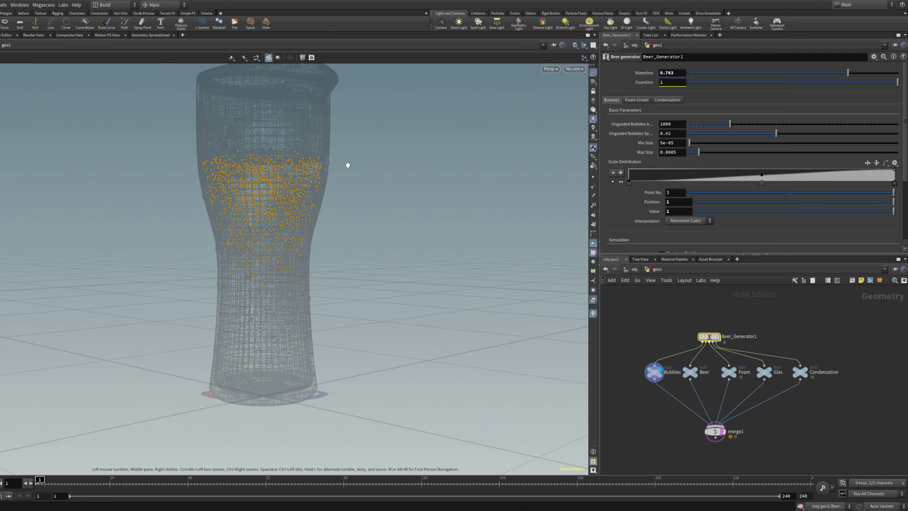
pyautogui.moveTo(219, 213); pyautogui.dragTo(265, 203, button='right')
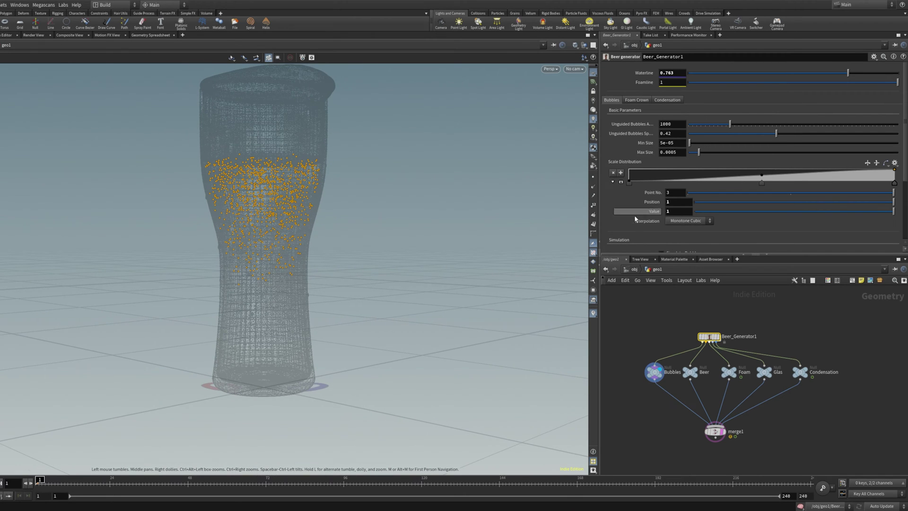
pyautogui.moveTo(280, 260); pyautogui.dragTo(310, 259, button='middle')
pyautogui.moveTo(310, 259); pyautogui.dragTo(378, 218, button='right')
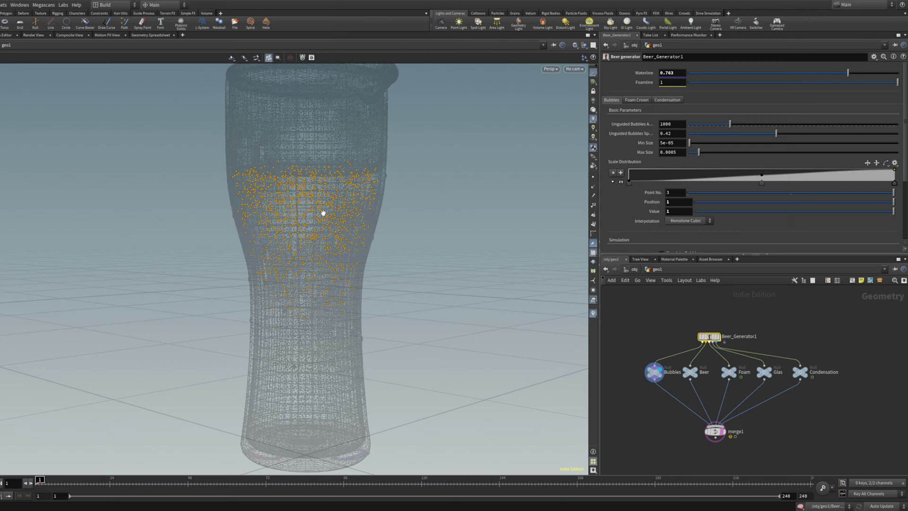
pyautogui.moveTo(322, 201); pyautogui.dragTo(307, 246)
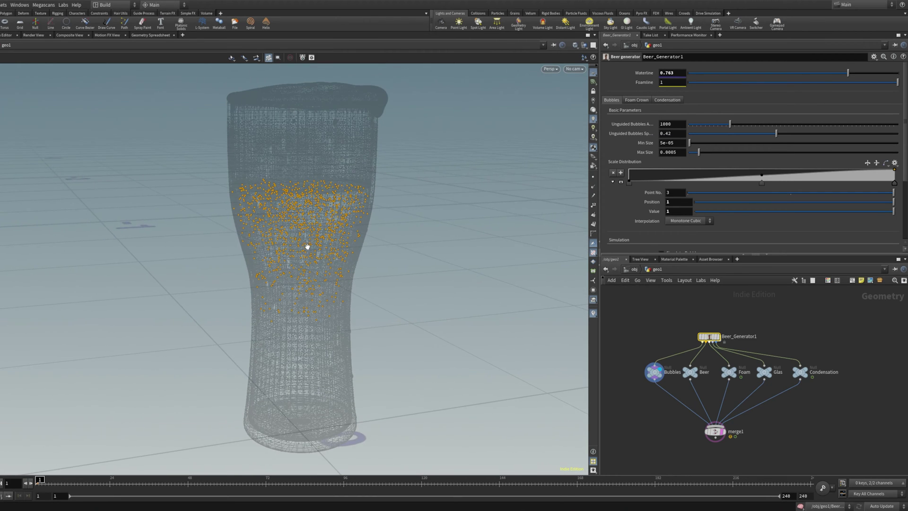
pyautogui.moveTo(325, 231); pyautogui.dragTo(336, 194, button='right')
pyautogui.moveTo(340, 255); pyautogui.dragTo(298, 278, button='right')
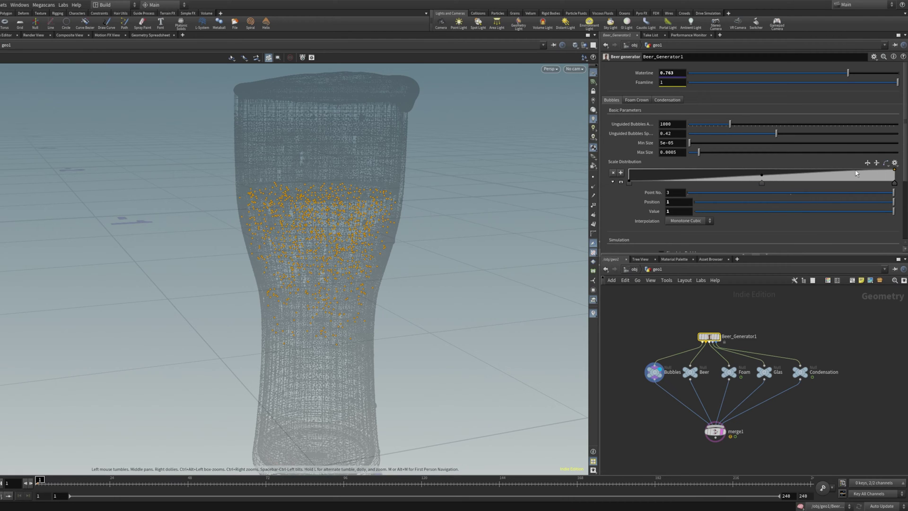
# Try raising the middle point of the bubbles' Scale Distribution ramp to about 0.97.
pyautogui.moveTo(762, 178); pyautogui.dragTo(762, 170)
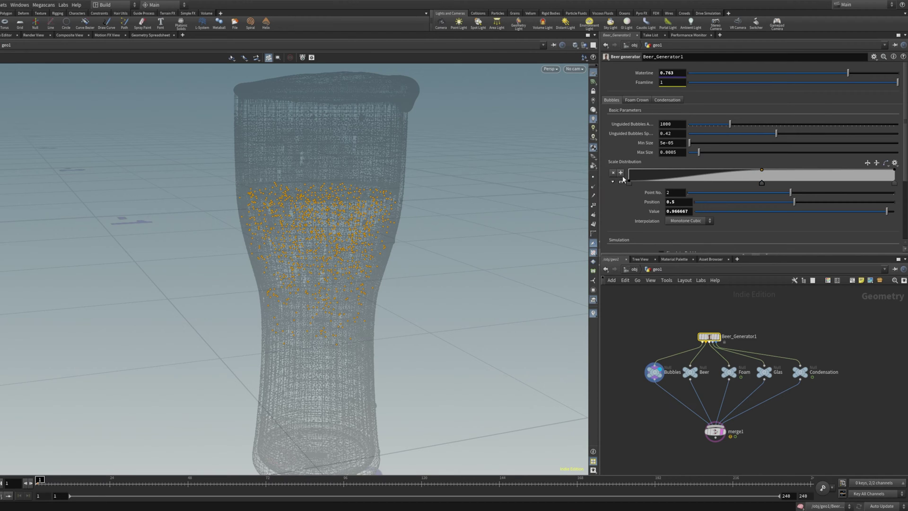
pyautogui.rightClick(762, 171)
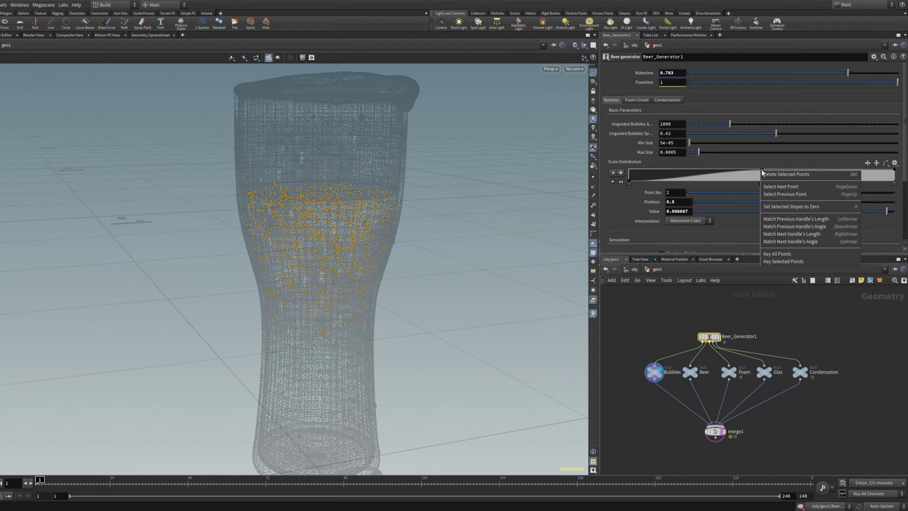
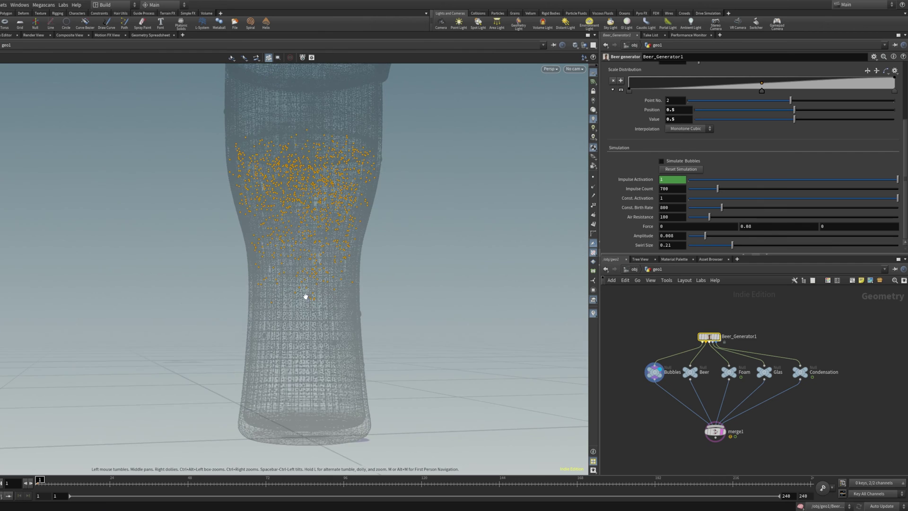
# Play the timeline to frame 7 and select the Bubbles node in the network for a closer look.
pyautogui.press('Up')
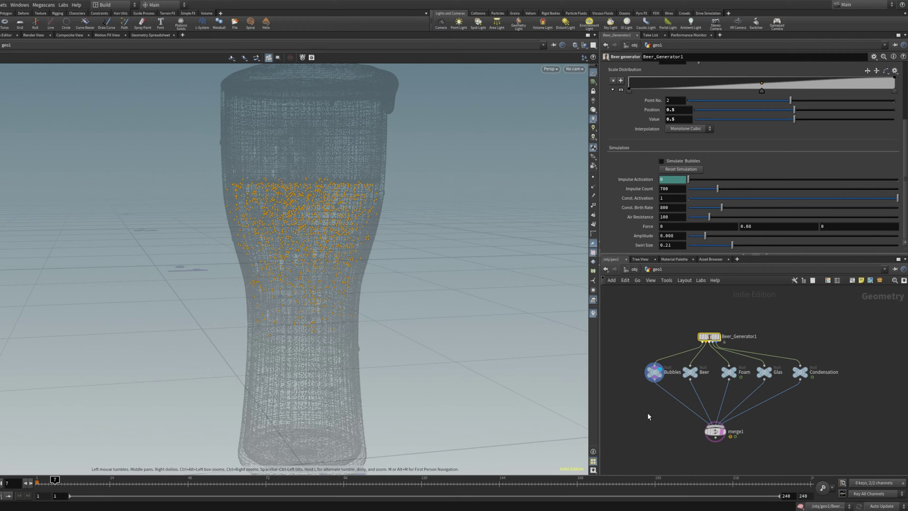
pyautogui.moveTo(648, 412); pyautogui.dragTo(653, 417, button='middle')
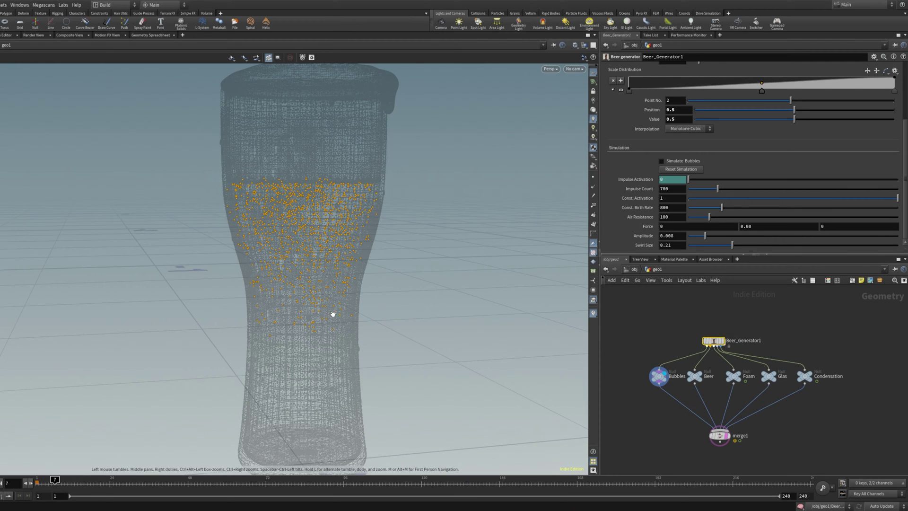
pyautogui.moveTo(348, 285); pyautogui.dragTo(367, 282, button='middle')
pyautogui.moveTo(367, 283); pyautogui.dragTo(288, 292, button='right')
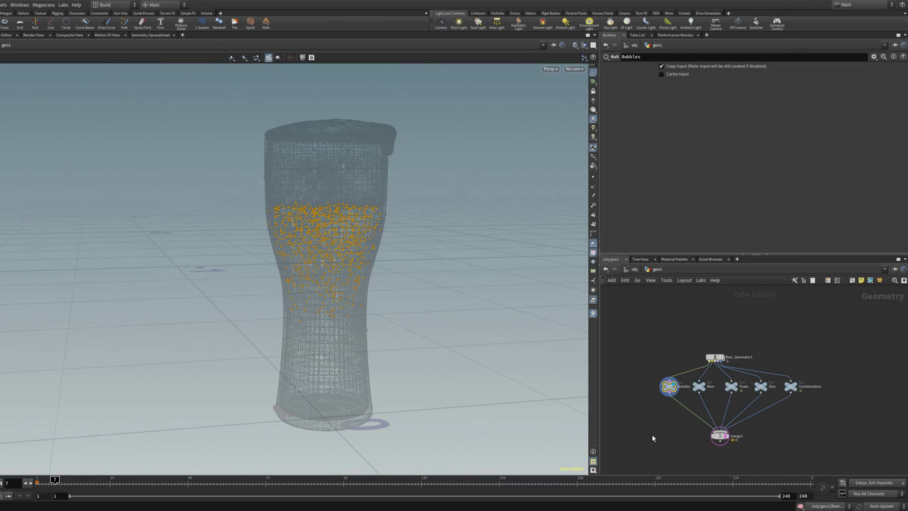
pyautogui.moveTo(660, 441); pyautogui.dragTo(650, 432, button='middle')
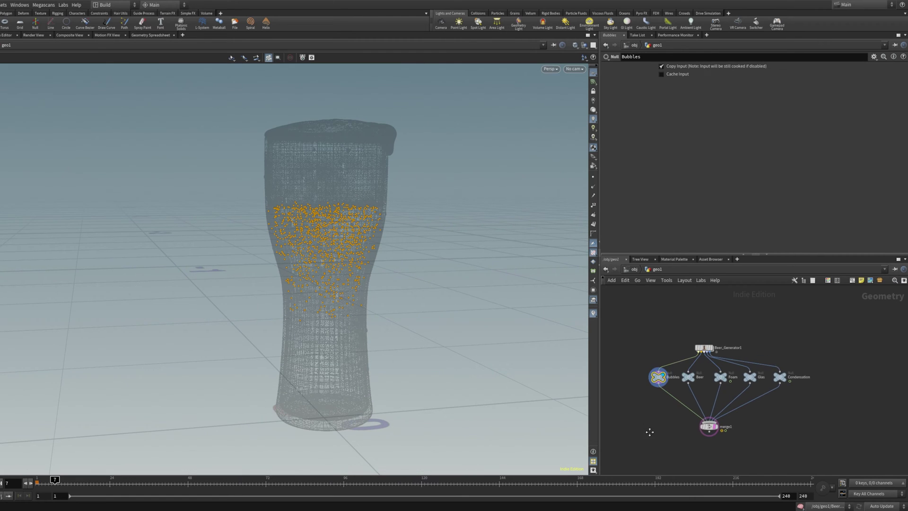
pyautogui.scroll(3, 679, 426)
pyautogui.scroll(2, 652, 415)
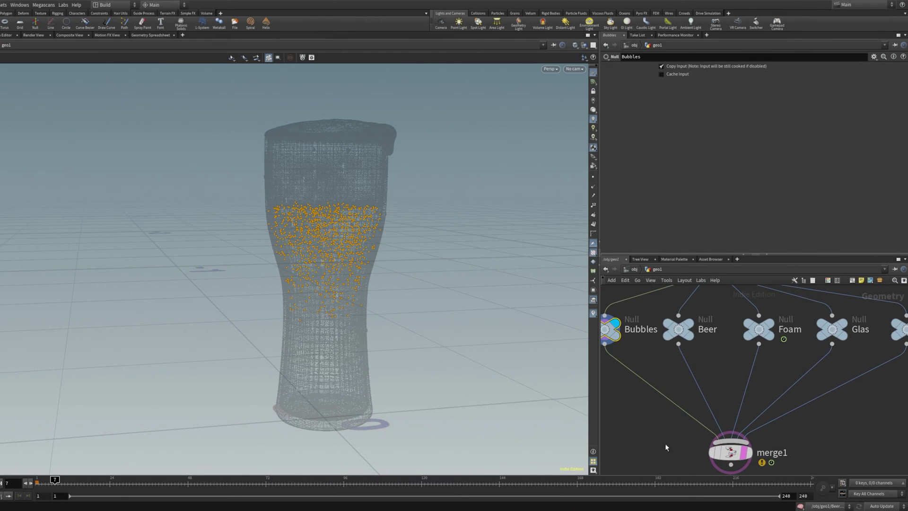
# Inspect the merge1 node's information, including its attribute warning, and close the info window.
pyautogui.scroll(-3, 727, 385)
pyautogui.scroll(4, 728, 411)
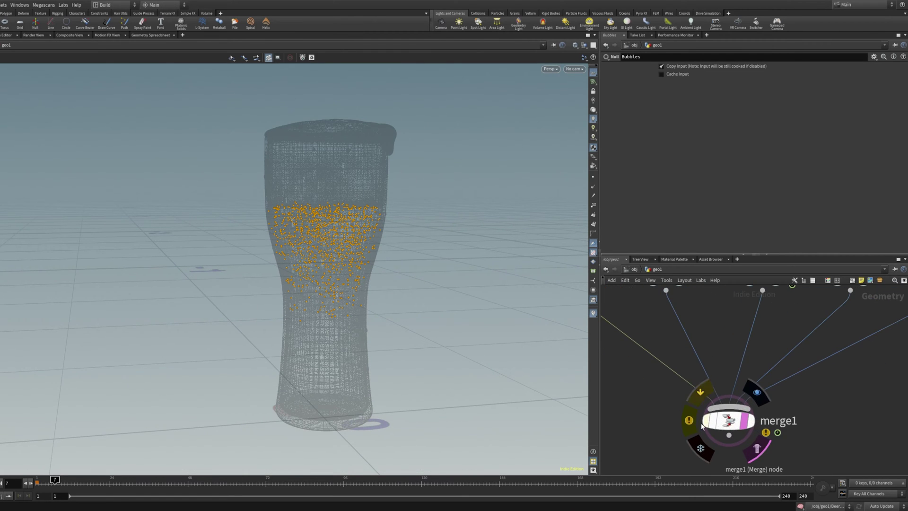
pyautogui.click(694, 425)
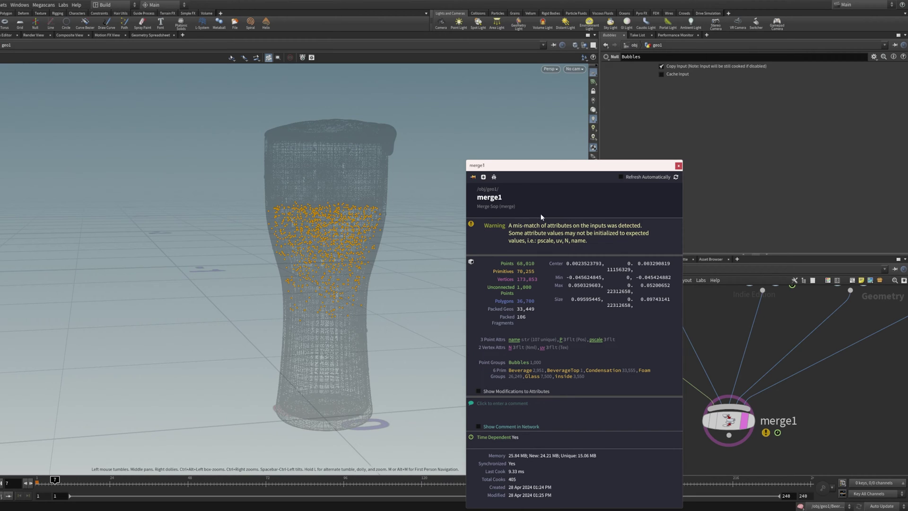
pyautogui.click(679, 166)
# Turn off the template display of the merge1 node and return the timeline to frame 1.
pyautogui.moveTo(700, 336); pyautogui.dragTo(796, 436, button='middle')
pyautogui.moveTo(684, 368)
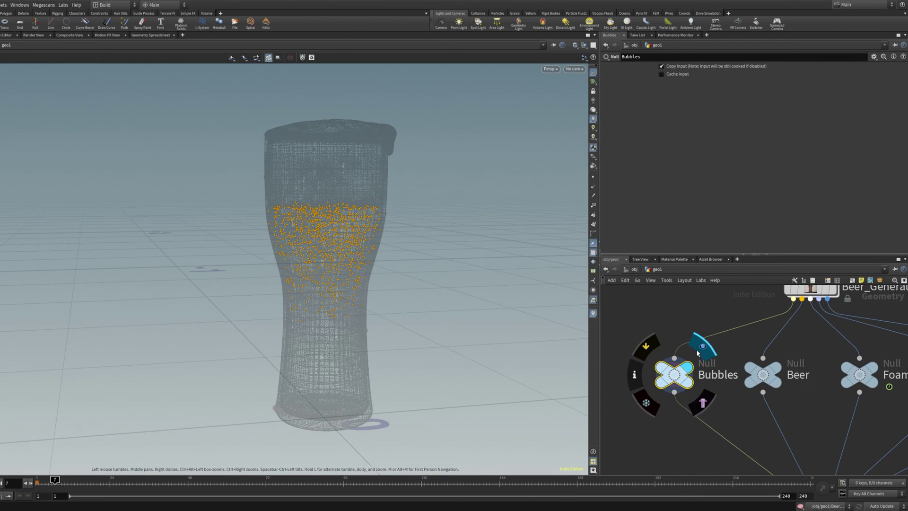
pyautogui.moveTo(743, 428); pyautogui.dragTo(669, 328, button='middle')
pyautogui.moveTo(775, 433)
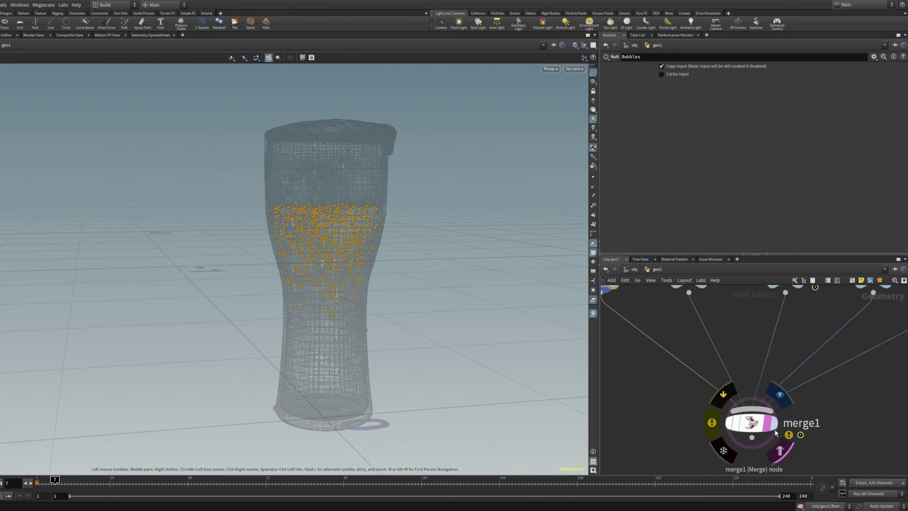
pyautogui.click(780, 449)
pyautogui.moveTo(647, 384); pyautogui.dragTo(737, 488, button='middle')
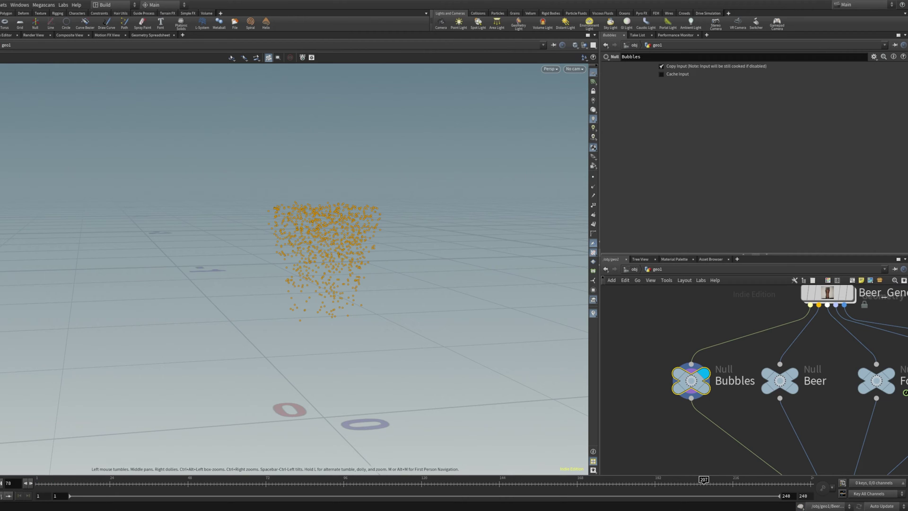
pyautogui.moveTo(95, 485); pyautogui.dragTo(33, 492)
# Enable Simulate Bubbles in the Simulation parameters of the Beer_Generator1 node.
pyautogui.moveTo(791, 420); pyautogui.dragTo(676, 409, button='middle')
pyautogui.moveTo(801, 402); pyautogui.dragTo(741, 415, button='middle')
pyautogui.moveTo(639, 427); pyautogui.dragTo(770, 403, button='middle')
pyautogui.moveTo(670, 368)
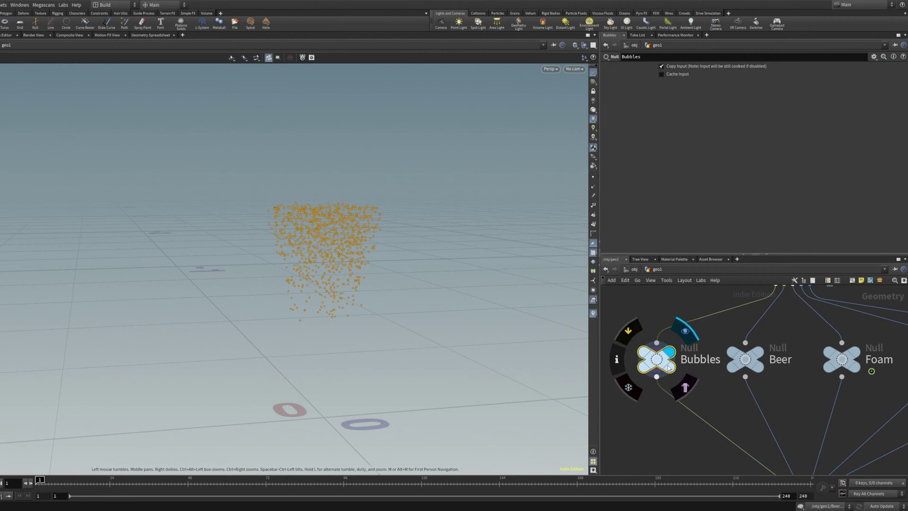
pyautogui.moveTo(669, 368); pyautogui.dragTo(625, 462, button='middle')
pyautogui.click(748, 365)
pyautogui.moveTo(639, 376); pyautogui.dragTo(691, 316, button='middle')
pyautogui.click(667, 161)
# Play the bubble simulation while viewing it from a lower angle, then rewind to frame 1.
pyautogui.press('Up')
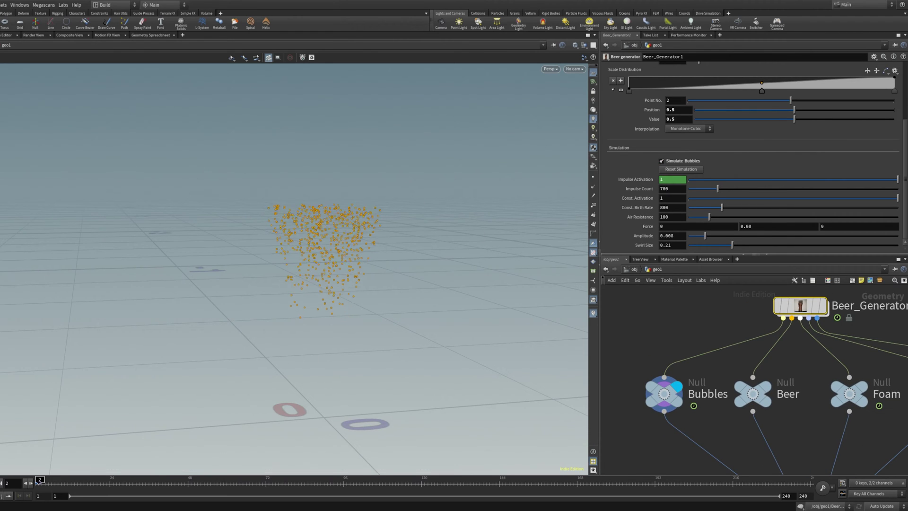
pyautogui.moveTo(350, 333); pyautogui.dragTo(345, 237)
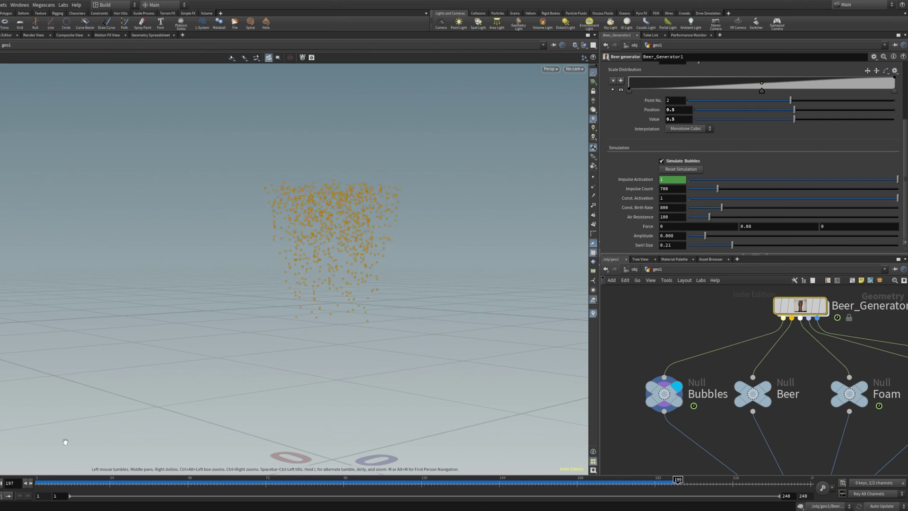
pyautogui.moveTo(106, 483); pyautogui.dragTo(37, 483)
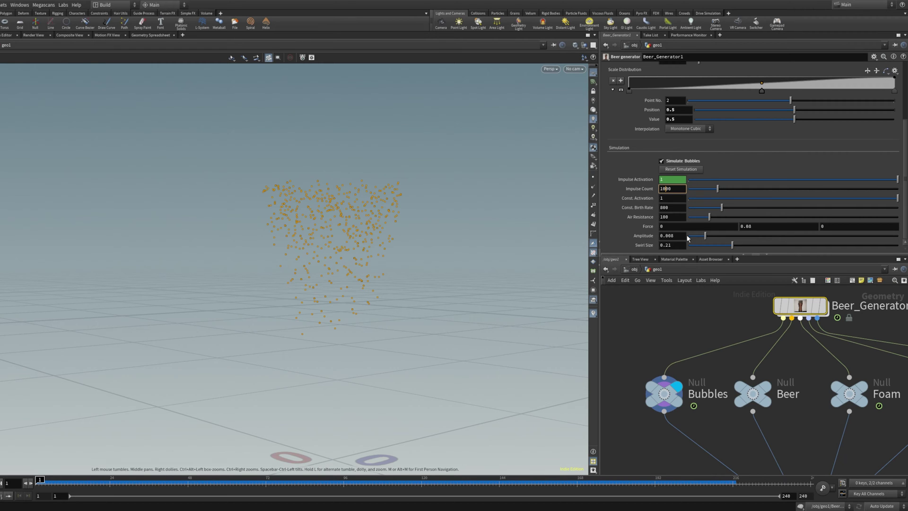
# Try an Impulse Count of 1000, play the simulation, rewind it and set the count back to 700.
pyautogui.press('Return')
pyautogui.press('Up')
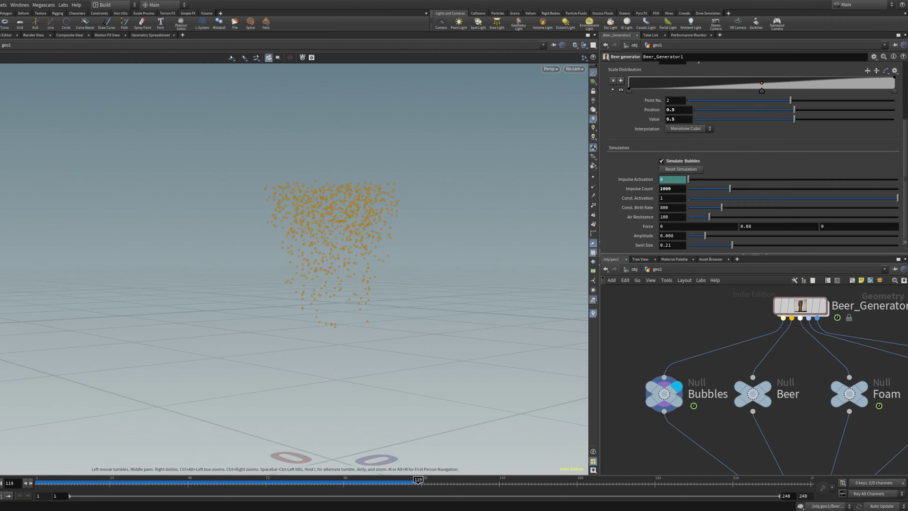
pyautogui.hotkey('ctrl', 'Up')
pyautogui.doubleClick(665, 189)
pyautogui.write('700')
pyautogui.press('Return')
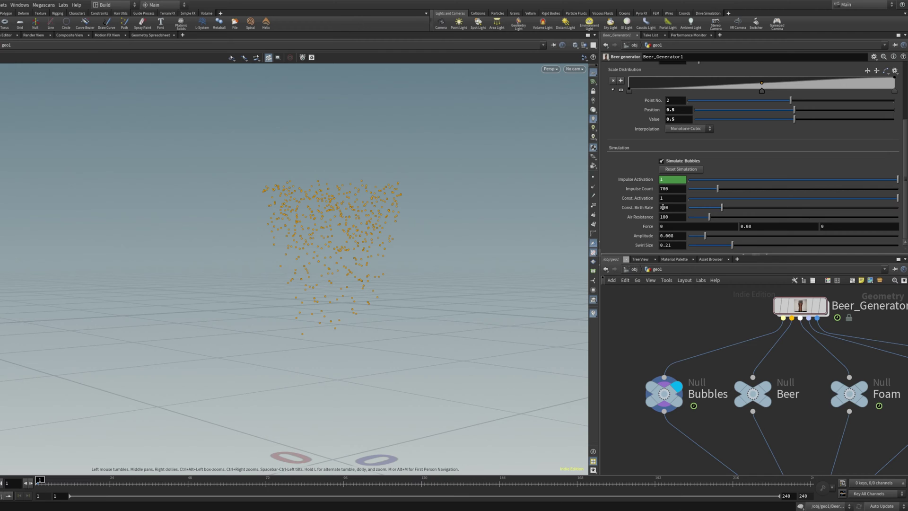
# Try a Const. Birth Rate of 1400, play the simulation, rewind it and revert the parameter to its default.
pyautogui.moveTo(319, 282); pyautogui.dragTo(397, 251)
pyautogui.moveTo(665, 207); pyautogui.dragTo(626, 215)
pyautogui.write('14')
pyautogui.press('Return')
pyautogui.press('Up')
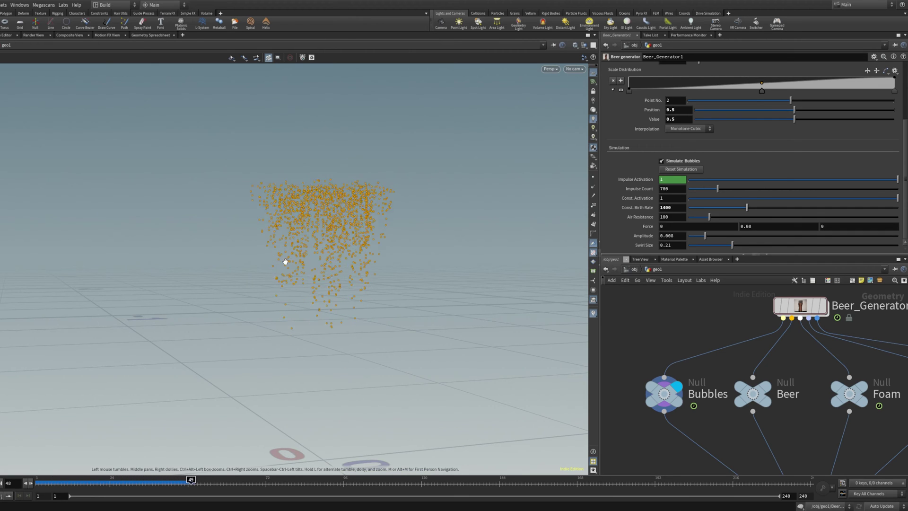
pyautogui.hotkey('ctrl', 'Up')
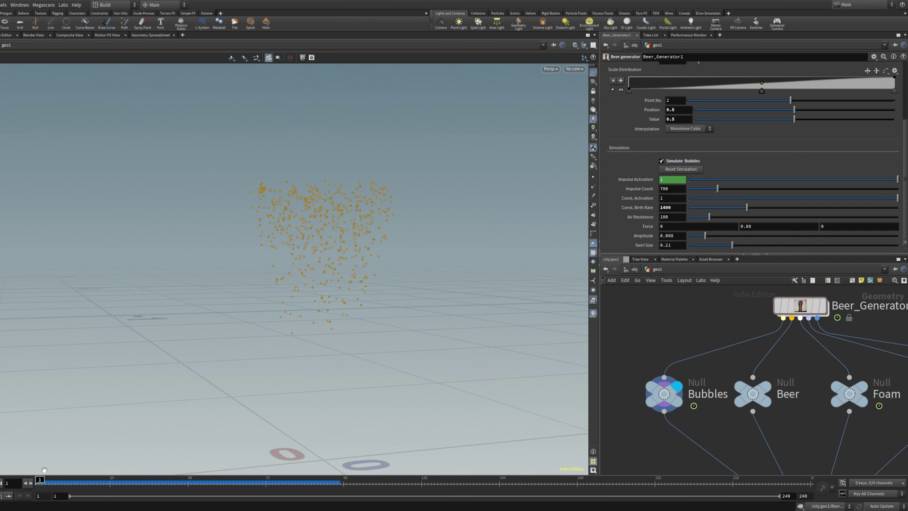
pyautogui.rightClick(653, 208)
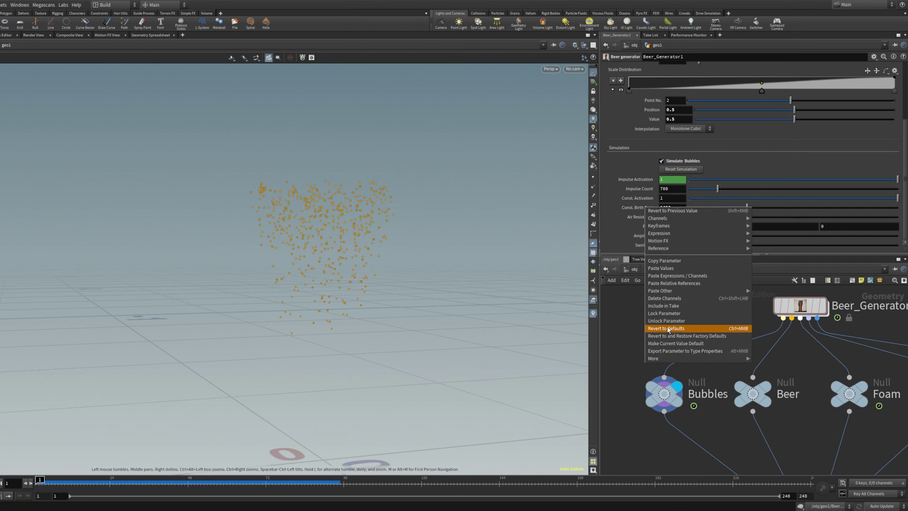
pyautogui.click(671, 326)
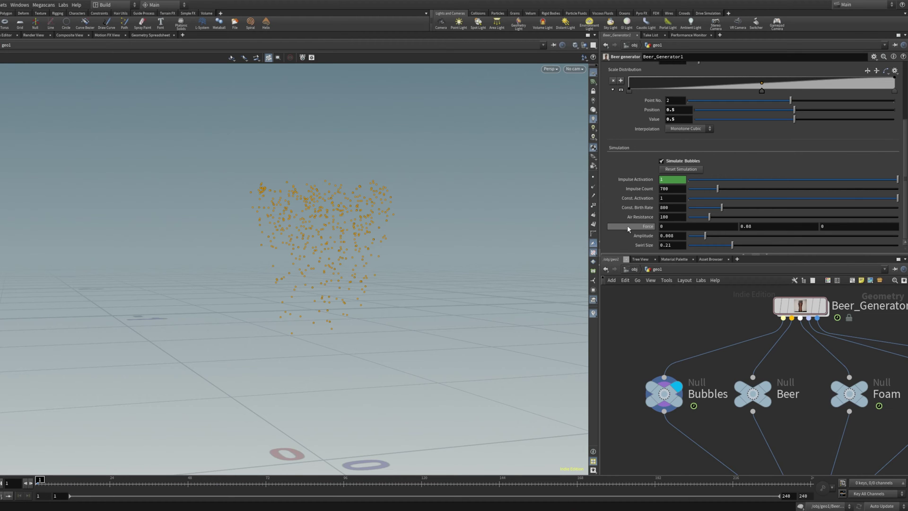
# Try an Air Resistance of 500, play the simulation, rewind it and restore the value to 100.
pyautogui.moveTo(369, 248)
pyautogui.mouseDown()
pyautogui.moveTo(307, 255)
pyautogui.moveTo(376, 245)
pyautogui.mouseUp()
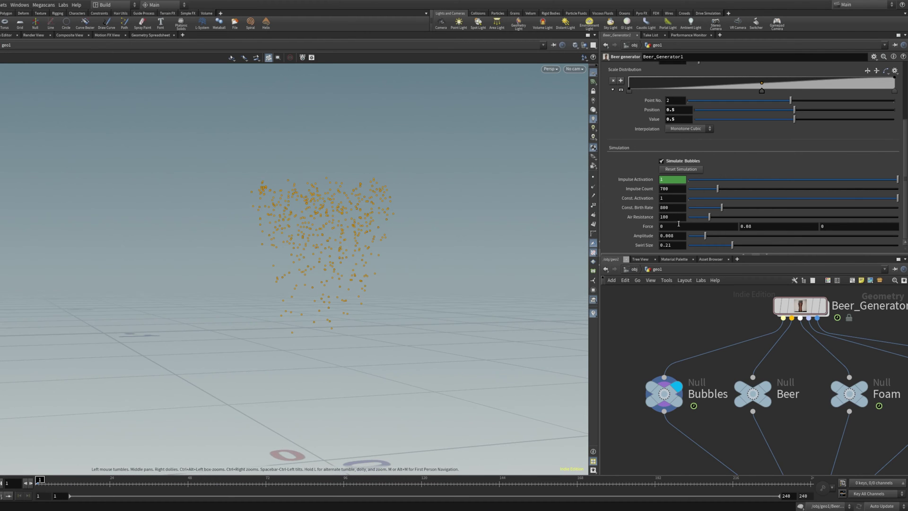
pyautogui.moveTo(664, 218); pyautogui.dragTo(648, 223)
pyautogui.write('5')
pyautogui.press('Return')
pyautogui.press('Up')
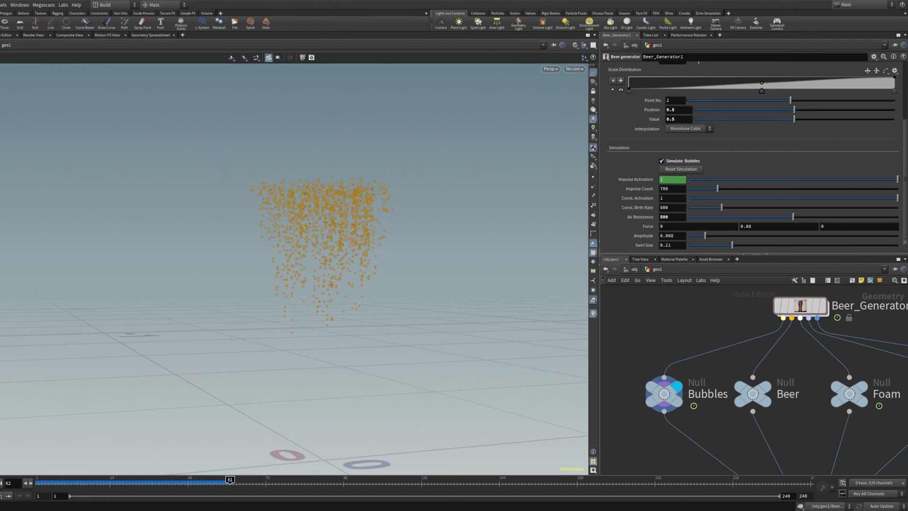
pyautogui.hotkey('ctrl', 'Up')
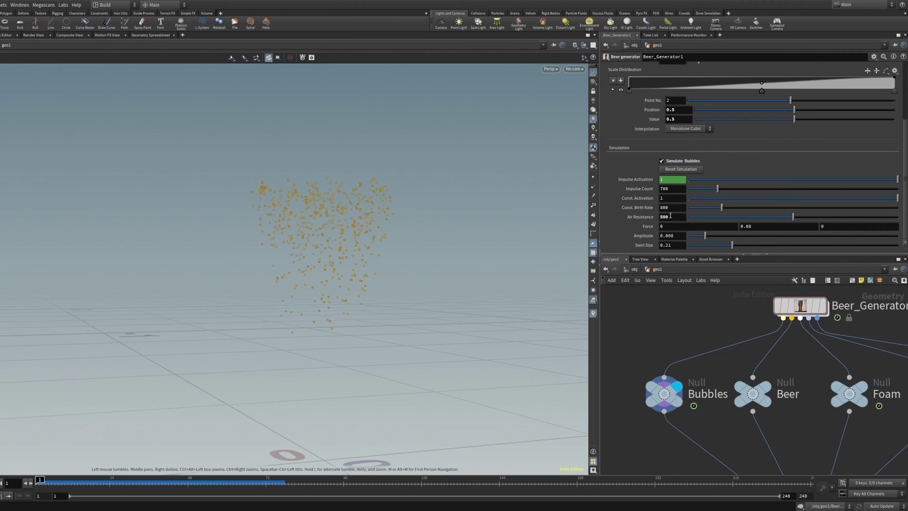
pyautogui.press('Return')
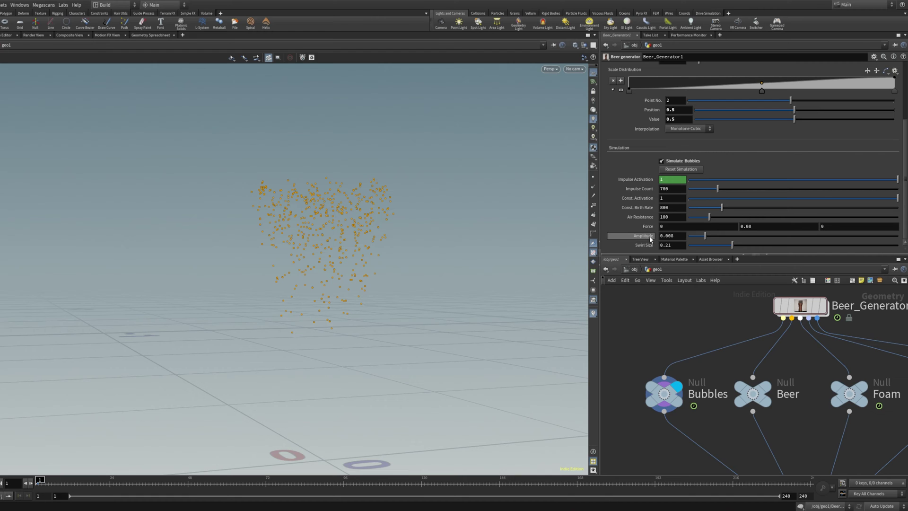
# Show the Foam Crown parameters of the Beer Generator and display the Foam node.
pyautogui.moveTo(295, 279); pyautogui.dragTo(229, 272)
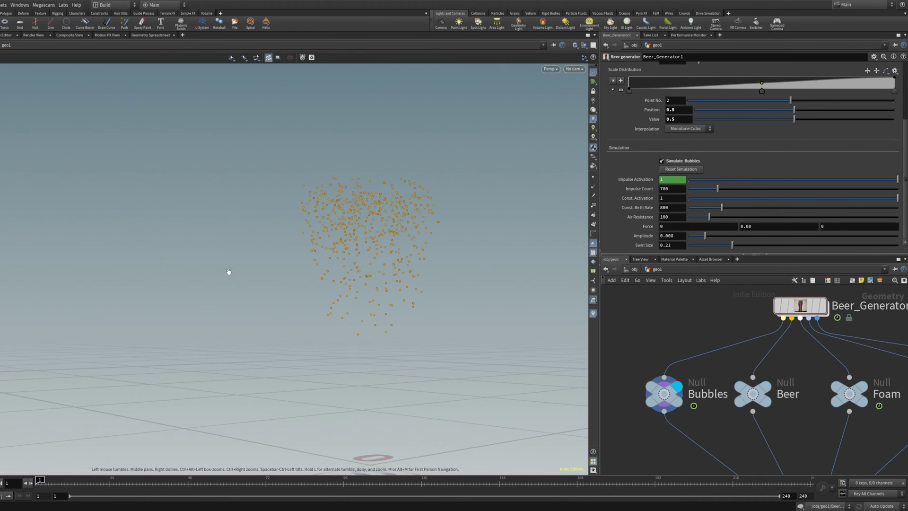
pyautogui.moveTo(407, 261); pyautogui.dragTo(331, 251)
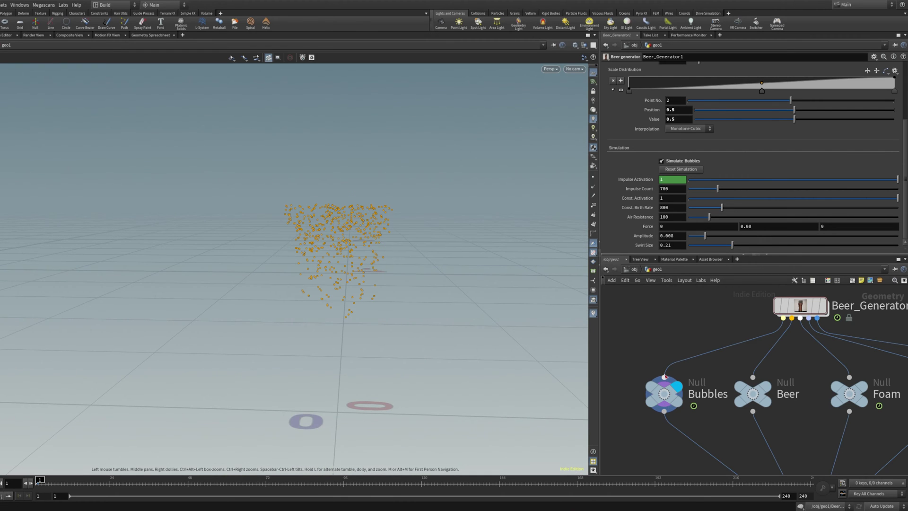
pyautogui.moveTo(713, 355); pyautogui.dragTo(652, 318, button='middle')
pyautogui.moveTo(755, 338); pyautogui.dragTo(624, 361, button='middle')
pyautogui.scroll(3, 621, 164)
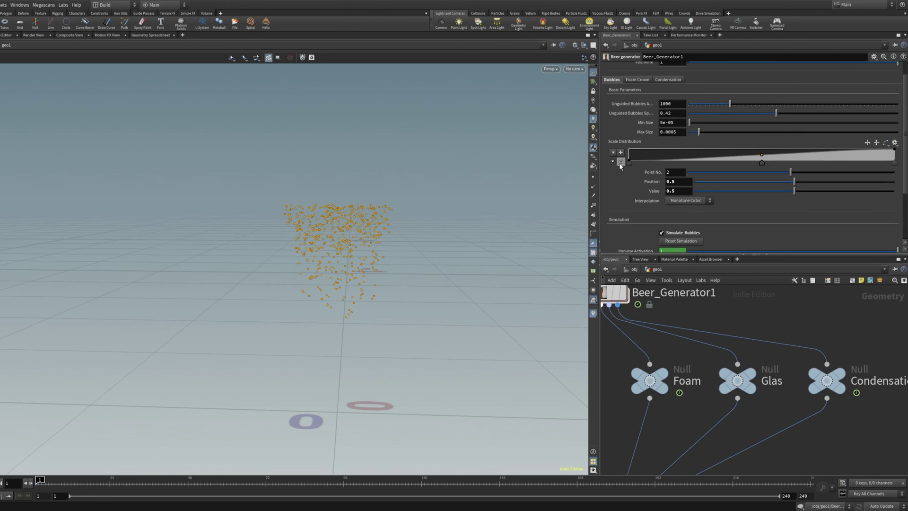
pyautogui.click(640, 80)
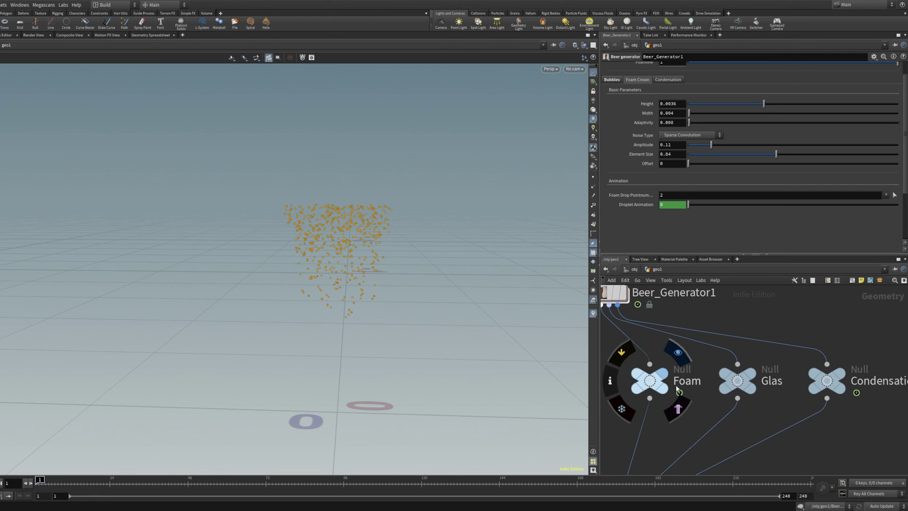
pyautogui.click(661, 381)
# Examine the foam crown and its hanging drip up close from several angles with the timeline rewound to frame 1.
pyautogui.moveTo(300, 168); pyautogui.dragTo(416, 156)
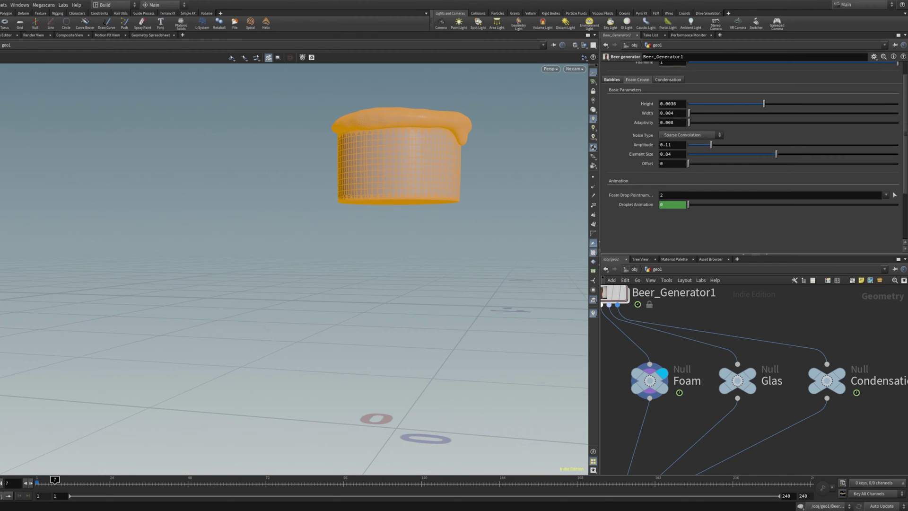
pyautogui.keyDown('alt'); pyautogui.moveTo(412, 195); pyautogui.dragTo(369, 195); pyautogui.keyUp('alt')
pyautogui.keyDown('alt'); pyautogui.moveTo(405, 179); pyautogui.dragTo(508, 136, button='right'); pyautogui.keyUp('alt')
pyautogui.hotkey('ctrl', 'Up')
pyautogui.moveTo(410, 169); pyautogui.dragTo(373, 217, button='middle')
pyautogui.moveTo(373, 217); pyautogui.dragTo(339, 218)
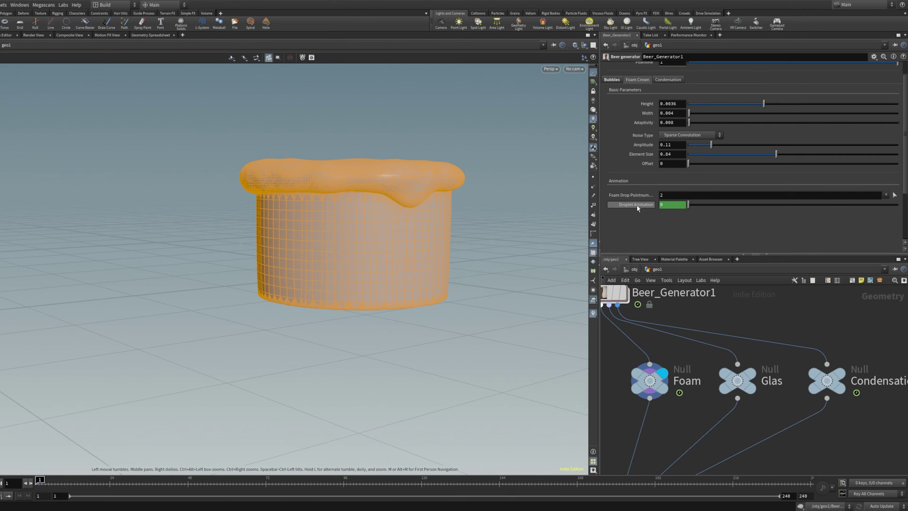
pyautogui.moveTo(367, 197); pyautogui.dragTo(432, 185)
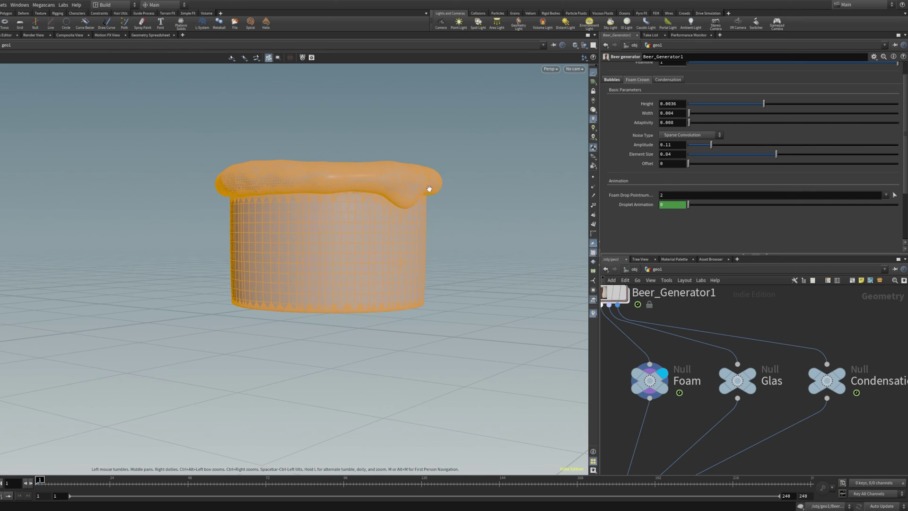
# Reveal and delete the expression on the Droplet Animation parameter, then play the timeline and rewind to frame 1.
pyautogui.click(639, 205)
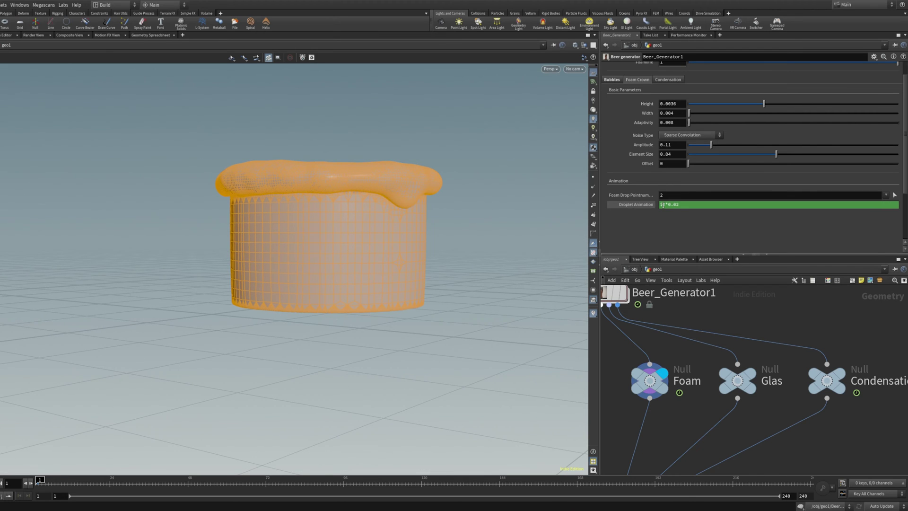
pyautogui.moveTo(377, 235); pyautogui.dragTo(343, 240)
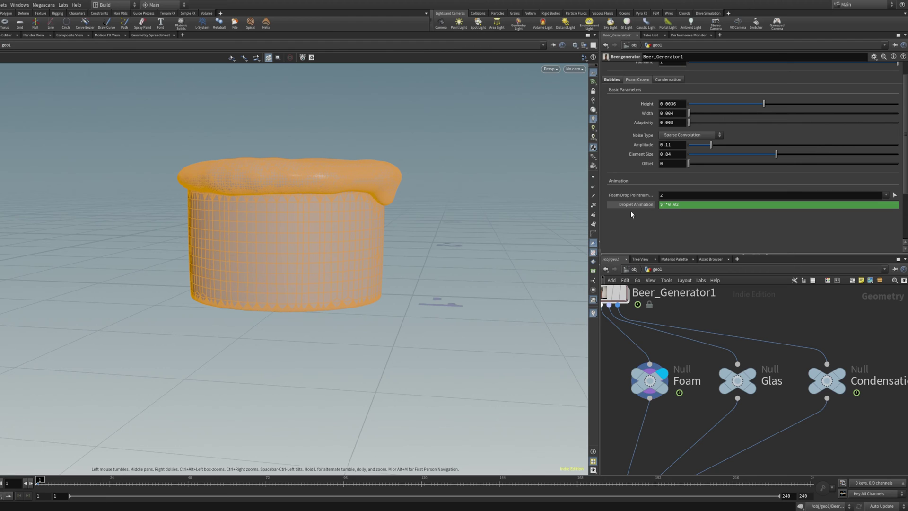
pyautogui.keyDown('ctrl'); pyautogui.keyDown('shift'); pyautogui.click(688, 206); pyautogui.keyUp('shift'); pyautogui.keyUp('ctrl')
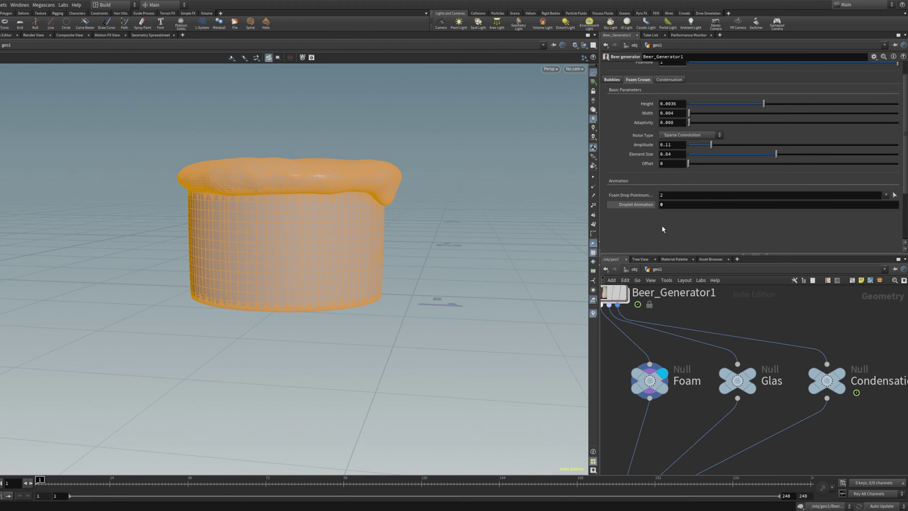
pyautogui.moveTo(294, 267); pyautogui.dragTo(184, 298)
pyautogui.press('Up')
pyautogui.hotkey('ctrl', 'Up')
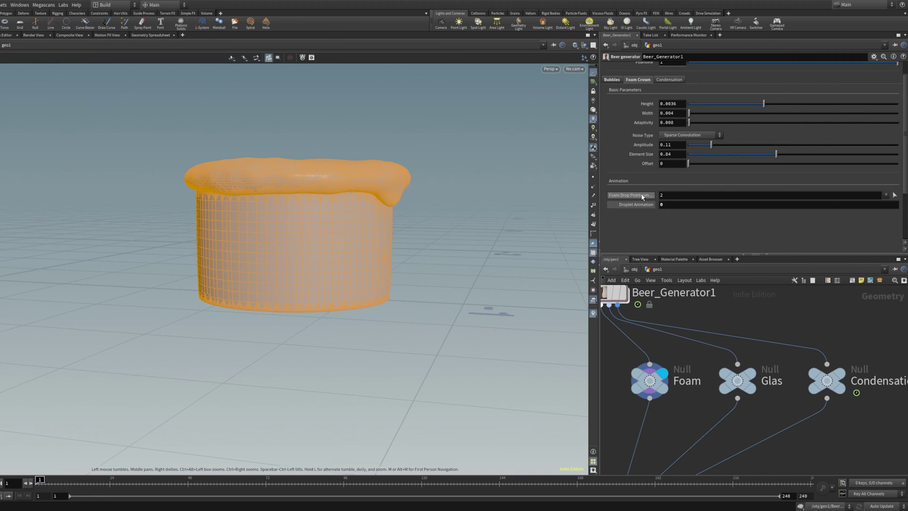
# Set Foam Drop Pointnumber to 14 by picking a different drip location point on the foam's lower rim in the viewport.
pyautogui.moveTo(615, 344); pyautogui.dragTo(667, 412, button='middle')
pyautogui.moveTo(379, 186); pyautogui.dragTo(417, 184)
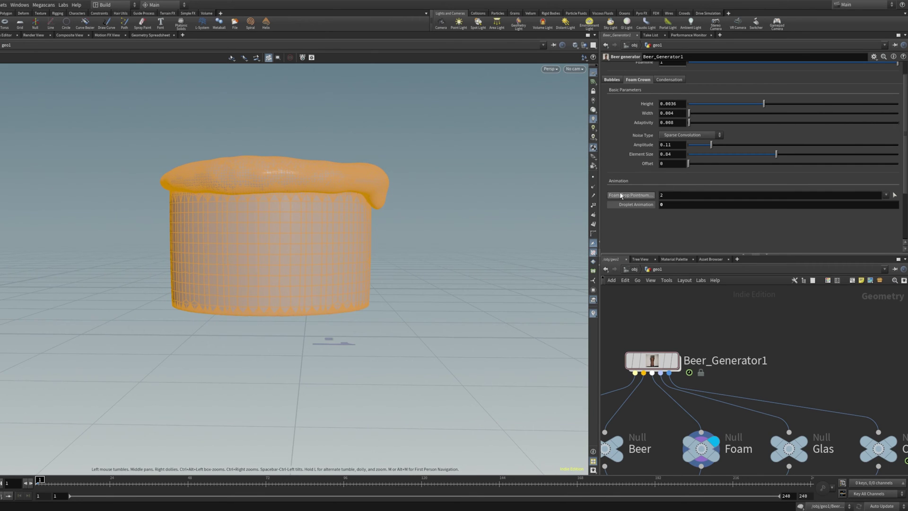
pyautogui.click(894, 195)
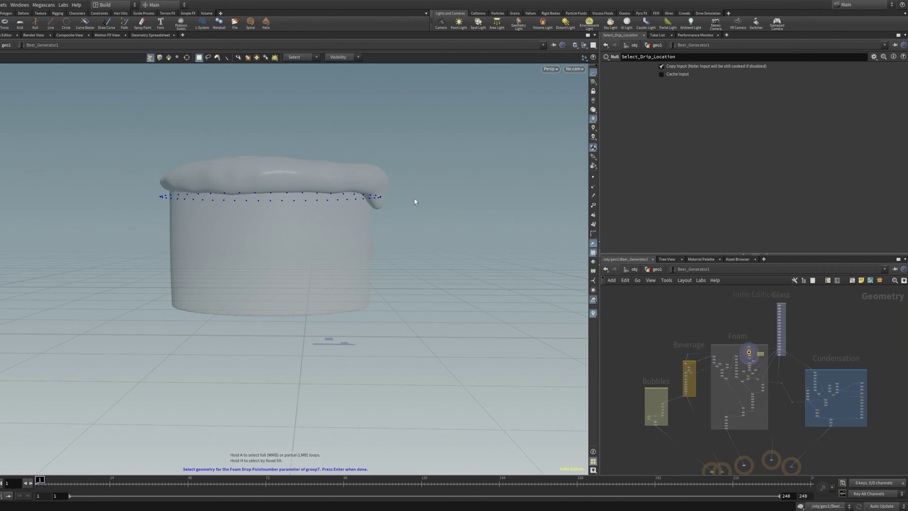
pyautogui.press('Return')
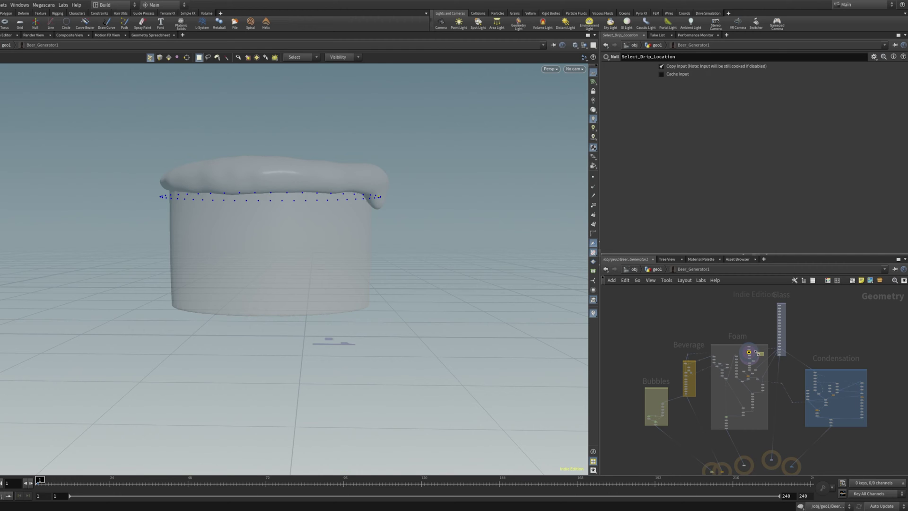
pyautogui.press('Escape')
pyautogui.moveTo(151, 197); pyautogui.dragTo(322, 238)
pyautogui.press('Escape')
pyautogui.moveTo(365, 213); pyautogui.dragTo(383, 231)
pyautogui.press('s')
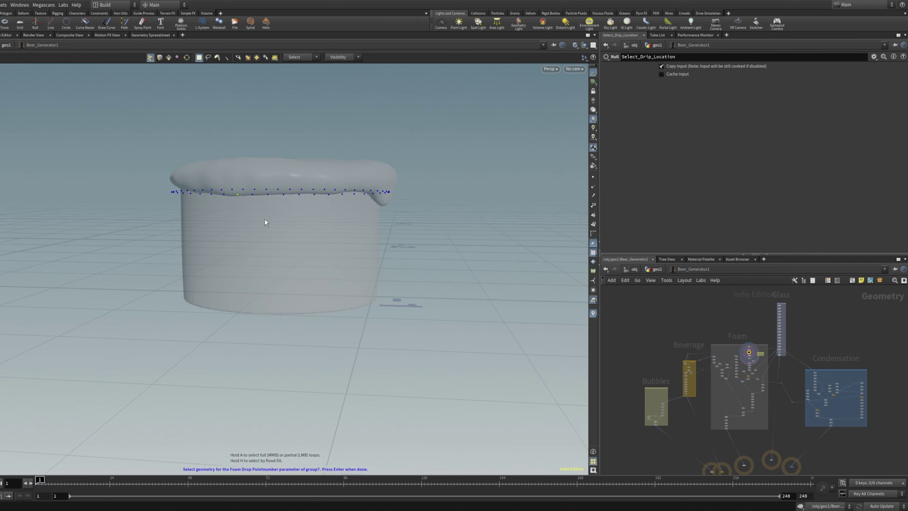
pyautogui.press('Return')
# Examine the foam crown around the newly chosen drip location from different angles and distances.
pyautogui.moveTo(249, 217); pyautogui.dragTo(263, 202)
pyautogui.moveTo(263, 203); pyautogui.dragTo(356, 199, button='right')
pyautogui.moveTo(204, 216); pyautogui.dragTo(112, 218)
pyautogui.moveTo(290, 225); pyautogui.dragTo(339, 235, button='right')
pyautogui.moveTo(339, 235); pyautogui.dragTo(368, 238)
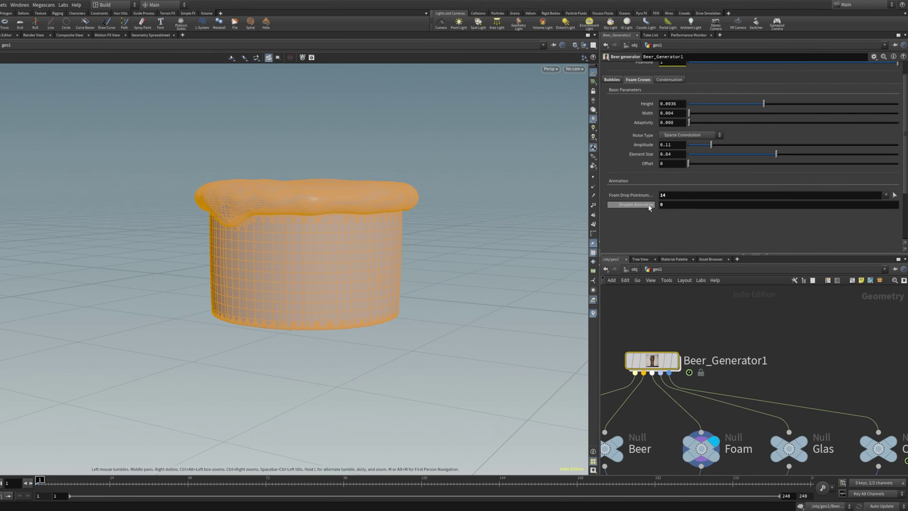
# Set Droplet Animation to 0.5 and examine the stretched foam drip from several angles and distances.
pyautogui.moveTo(668, 205); pyautogui.dragTo(566, 210)
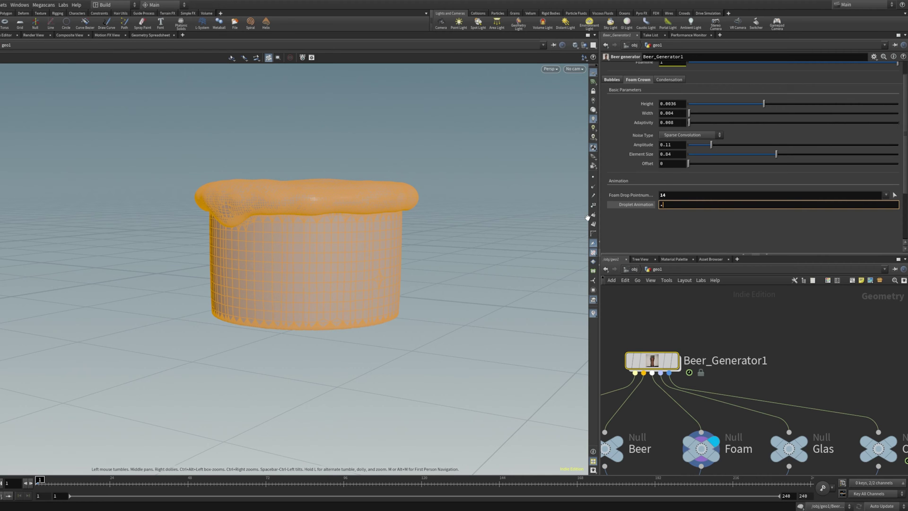
pyautogui.write('.5')
pyautogui.press('Return')
pyautogui.moveTo(314, 254); pyautogui.dragTo(211, 375)
pyautogui.moveTo(210, 374); pyautogui.dragTo(262, 241, button='middle')
pyautogui.moveTo(262, 241); pyautogui.dragTo(248, 343, button='right')
pyautogui.moveTo(247, 342); pyautogui.dragTo(222, 314)
# Set Droplet Animation to 0.1 and examine the drip from the side.
pyautogui.click(665, 205)
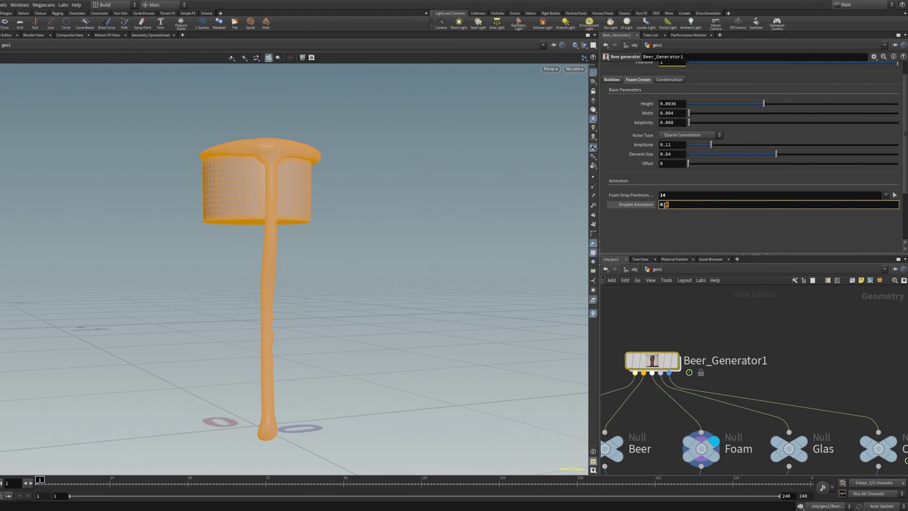
pyautogui.write('0.1')
pyautogui.press('Return')
pyautogui.moveTo(239, 207); pyautogui.dragTo(344, 213)
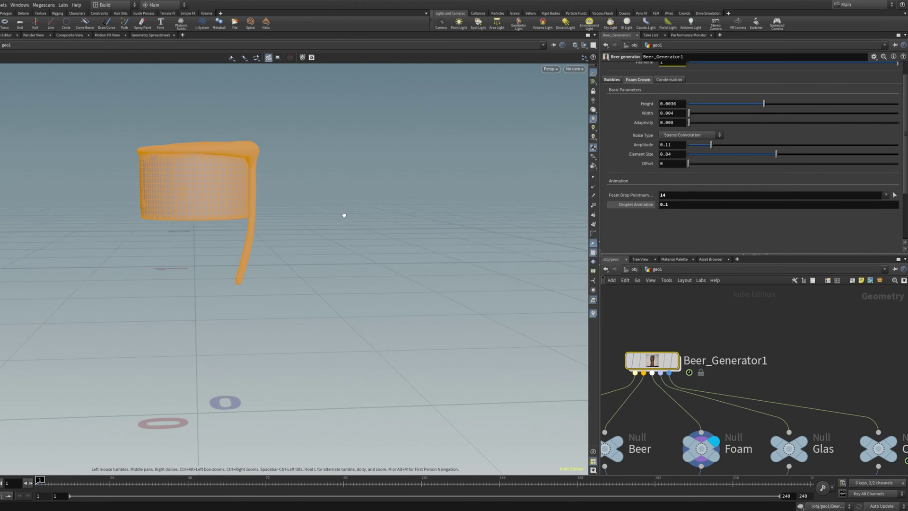
pyautogui.moveTo(240, 209); pyautogui.dragTo(292, 232)
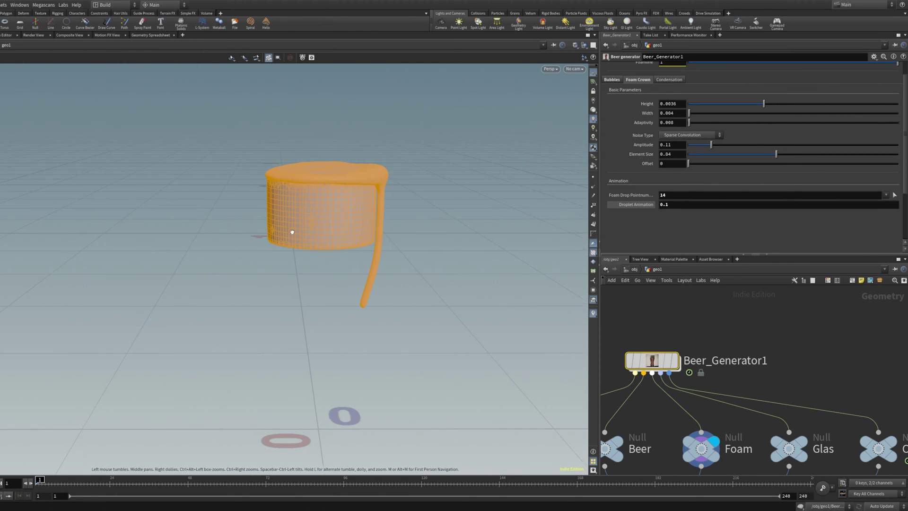
# Set Droplet Animation to 0.05 and examine the drip beside the beer body.
pyautogui.click(666, 205)
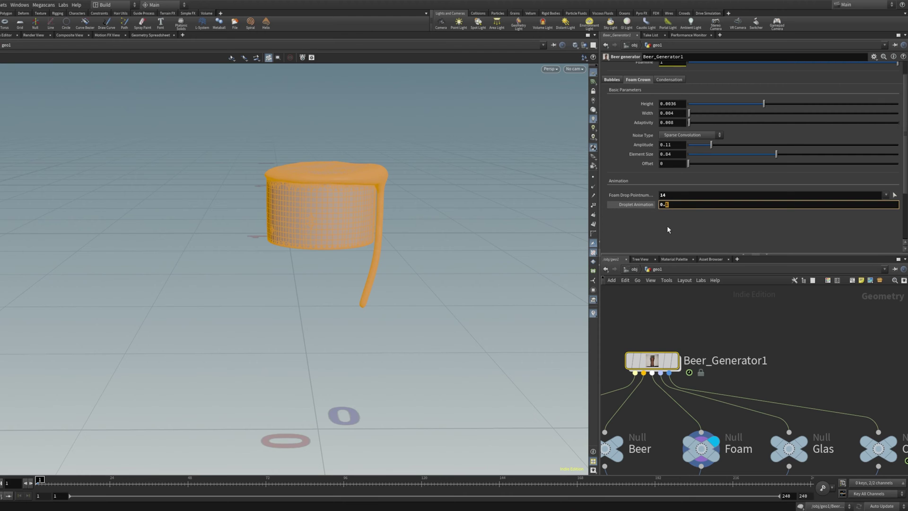
pyautogui.write('05')
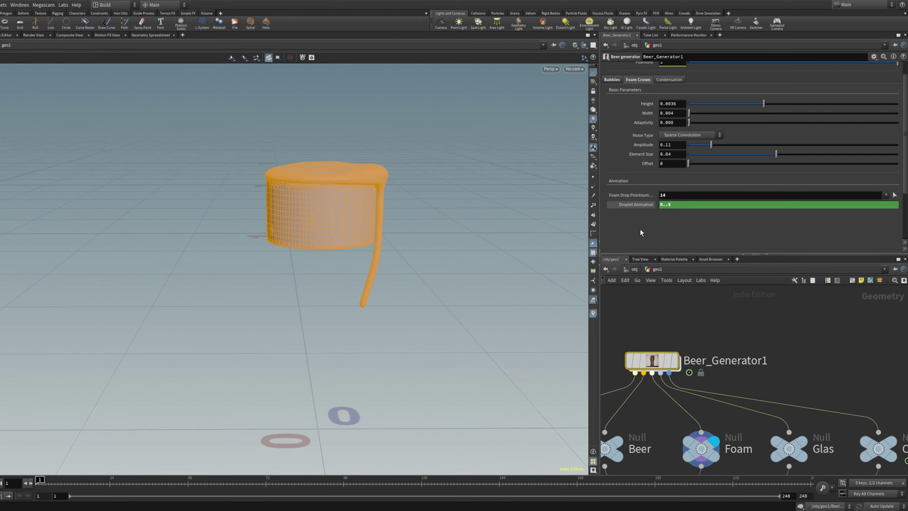
pyautogui.press('Return')
pyautogui.moveTo(416, 211); pyautogui.dragTo(326, 237)
# Set Droplet Animation to 0 and examine the foam rim from below.
pyautogui.click(684, 206)
pyautogui.write('0')
pyautogui.press('Return')
pyautogui.moveTo(395, 217); pyautogui.dragTo(377, 197)
pyautogui.moveTo(370, 310); pyautogui.dragTo(346, 186, button='middle')
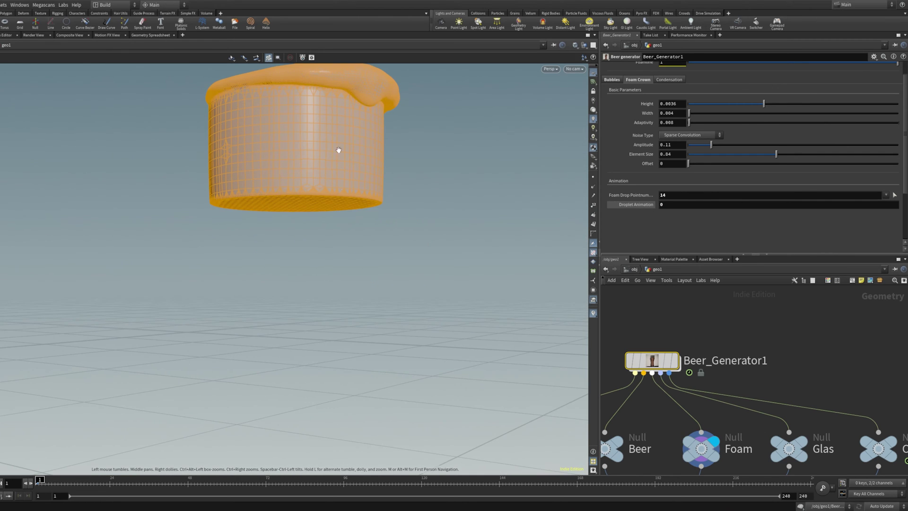
pyautogui.moveTo(311, 265); pyautogui.dragTo(331, 228)
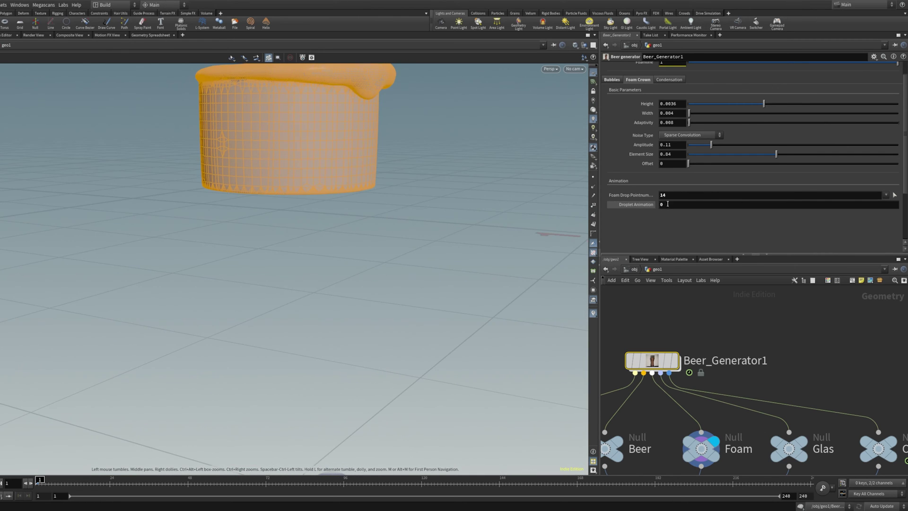
# Keyframe Droplet Animation at 0 on frame 1 and at 0.03 on frame 47, and scrub through to frame 83.
pyautogui.keyDown('alt'); pyautogui.click(639, 207); pyautogui.keyUp('alt')
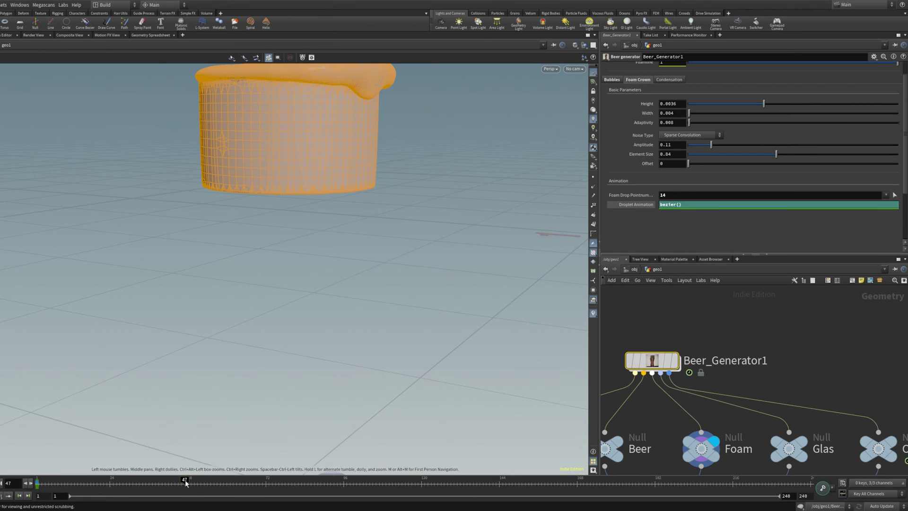
pyautogui.click(636, 204)
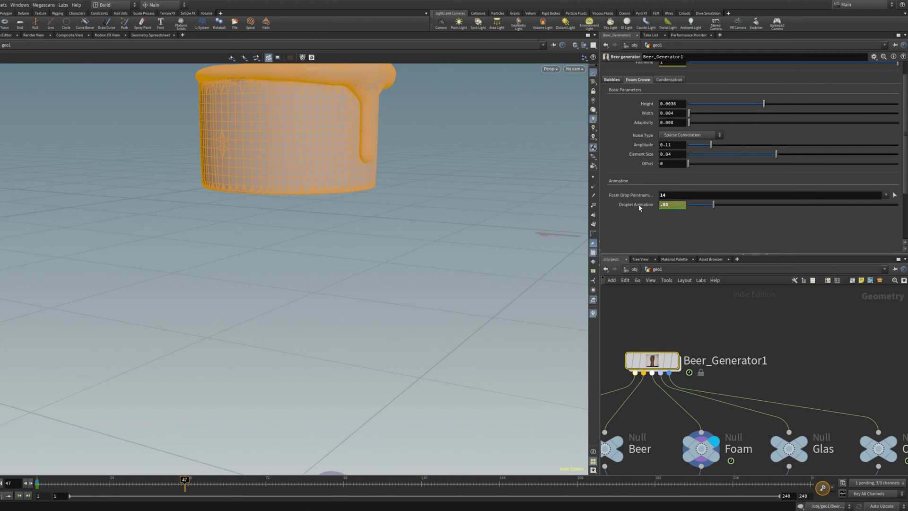
pyautogui.click(131, 484)
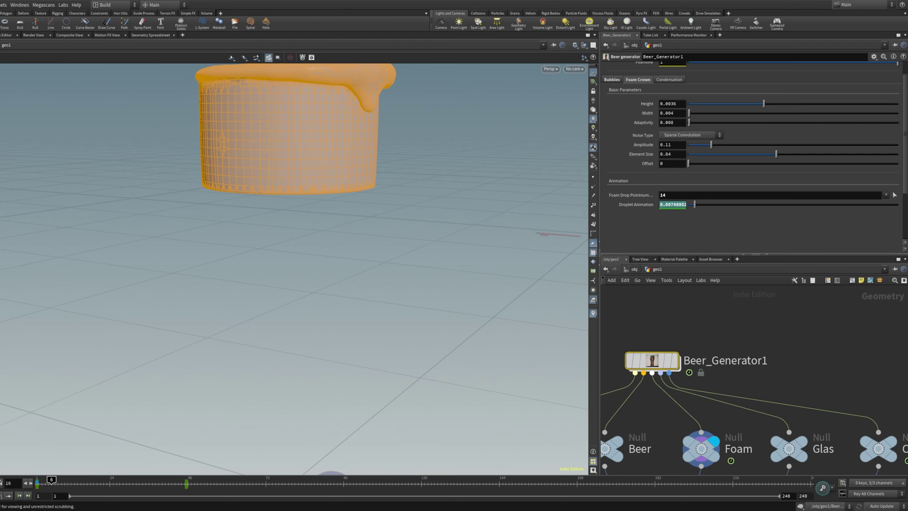
pyautogui.rightClick(634, 204)
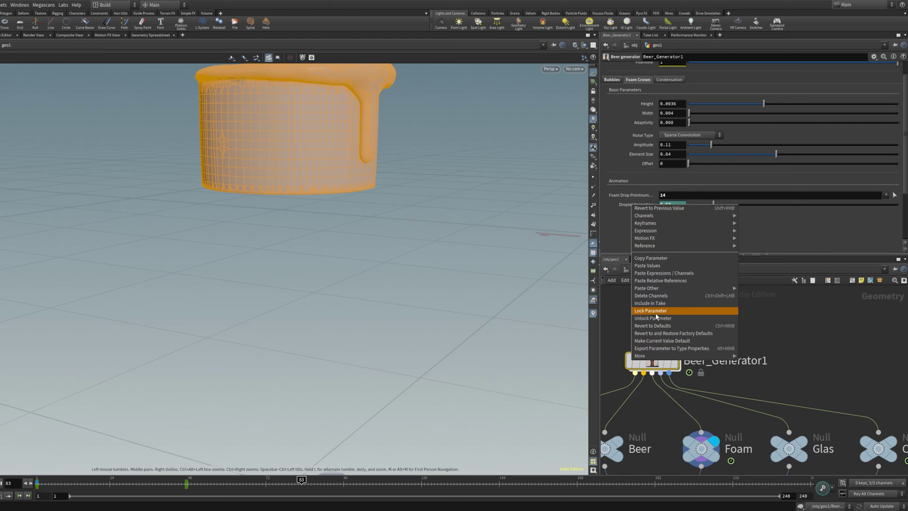
pyautogui.click(611, 225)
pyautogui.click(659, 237)
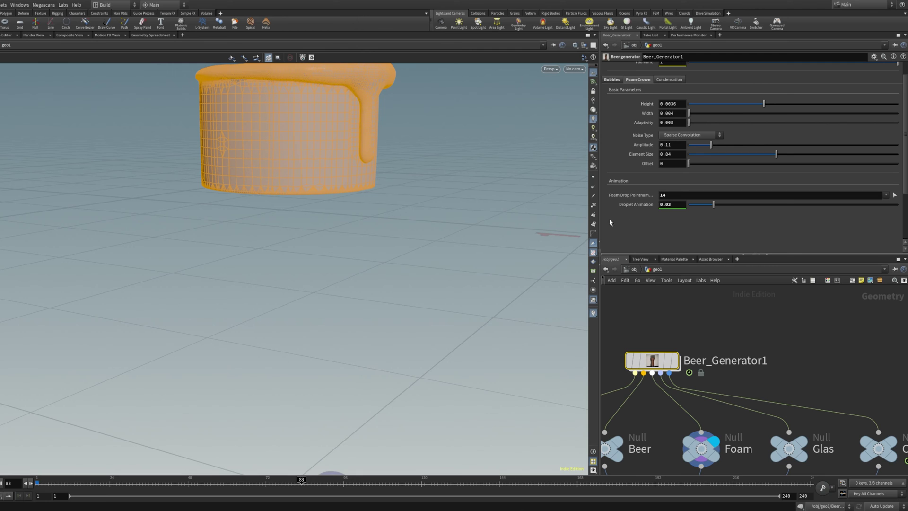
# Set the foam crown's Height to 0.01 and examine its raised rim from different angles.
pyautogui.moveTo(440, 132); pyautogui.dragTo(397, 142)
pyautogui.moveTo(355, 144); pyautogui.dragTo(373, 274, button='middle')
pyautogui.moveTo(321, 262)
pyautogui.mouseDown(button='right')
pyautogui.moveTo(375, 239)
pyautogui.moveTo(323, 258)
pyautogui.mouseUp(button='right')
pyautogui.moveTo(322, 258); pyautogui.dragTo(411, 223)
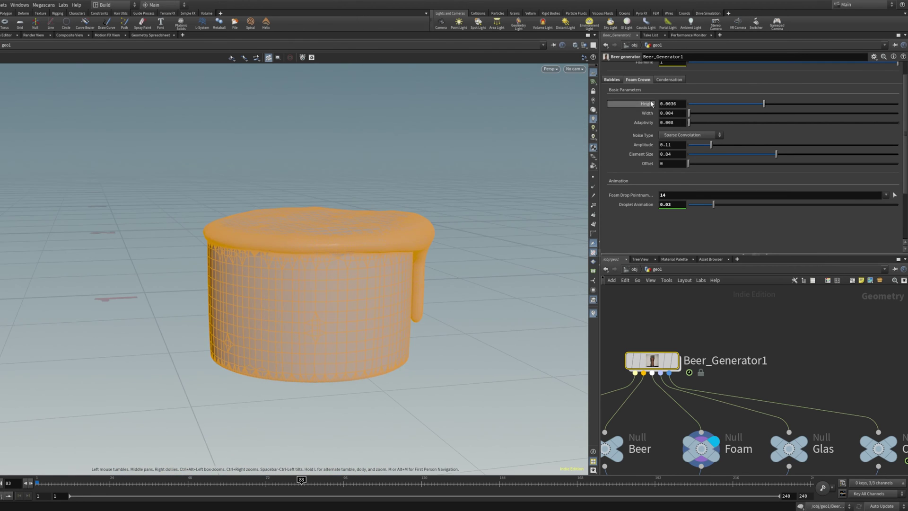
pyautogui.moveTo(294, 272); pyautogui.dragTo(284, 258)
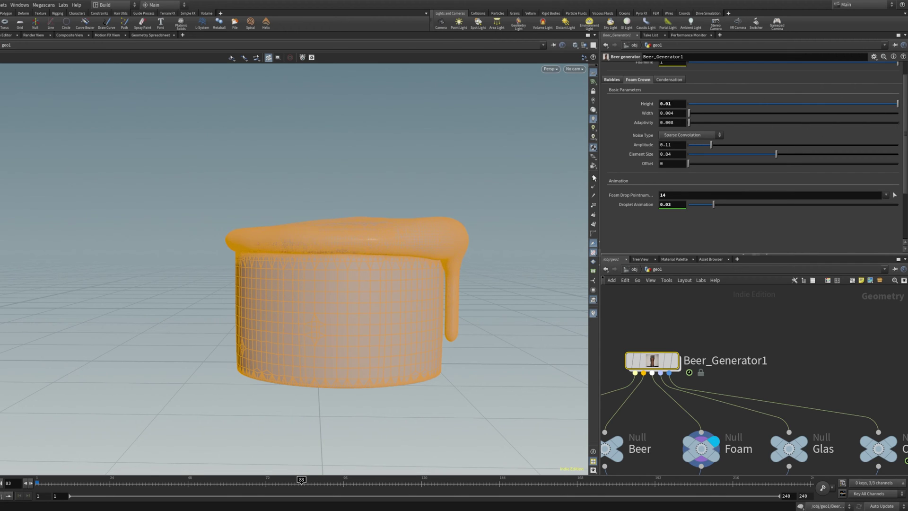
pyautogui.moveTo(450, 244); pyautogui.dragTo(448, 219)
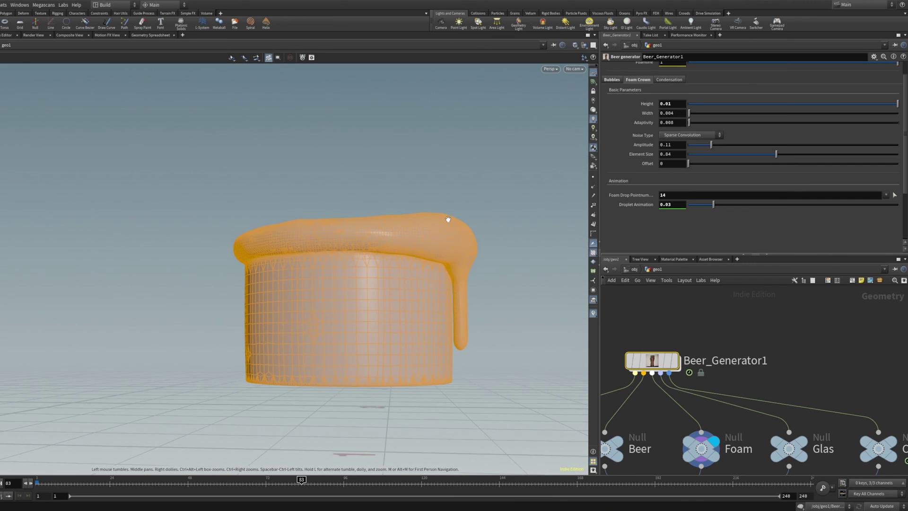
pyautogui.moveTo(353, 198); pyautogui.dragTo(383, 201)
# Raise the foam crown's Height to 0.07 and examine the tall foam column.
pyautogui.moveTo(645, 107); pyautogui.dragTo(643, 103, button='middle')
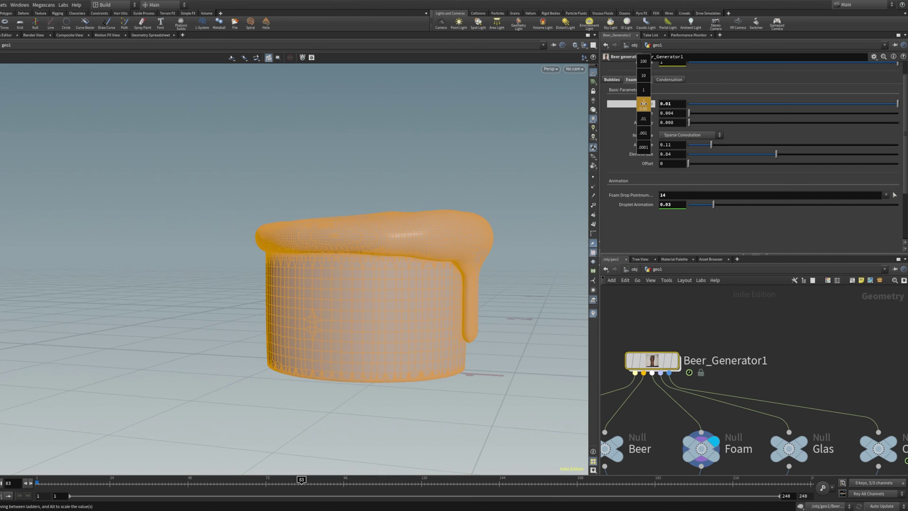
pyautogui.moveTo(668, 123); pyautogui.dragTo(724, 122, button='middle')
pyautogui.moveTo(320, 181); pyautogui.dragTo(370, 188)
pyautogui.moveTo(371, 189); pyautogui.dragTo(136, 170, button='right')
pyautogui.moveTo(137, 171); pyautogui.dragTo(416, 154)
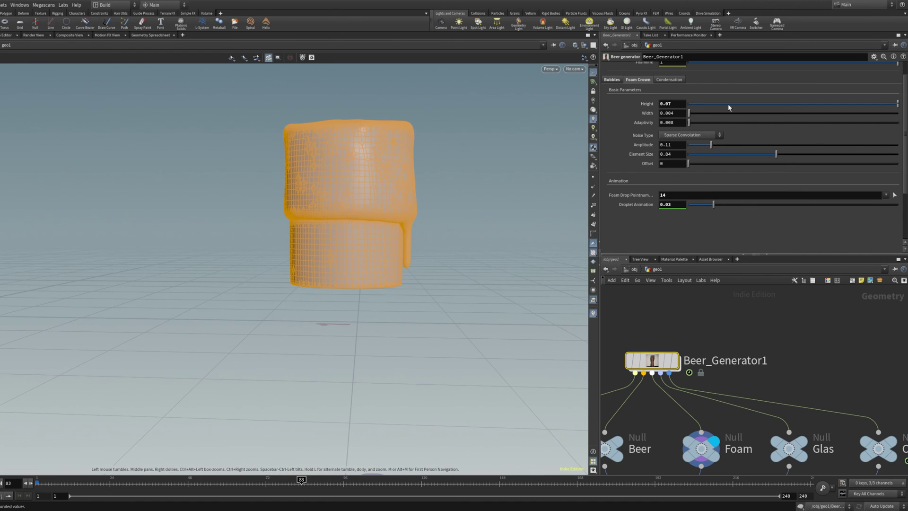
# Bring the foam crown's Height back down to 0.01 and inspect the crown up close.
pyautogui.moveTo(879, 103); pyautogui.dragTo(897, 103)
pyautogui.moveTo(337, 213)
pyautogui.mouseDown()
pyautogui.moveTo(320, 257)
pyautogui.moveTo(411, 181)
pyautogui.moveTo(403, 219)
pyautogui.moveTo(223, 233)
pyautogui.moveTo(440, 217)
pyautogui.moveTo(348, 220)
pyautogui.mouseUp()
pyautogui.moveTo(347, 220); pyautogui.dragTo(488, 214, button='right')
pyautogui.moveTo(367, 253); pyautogui.dragTo(355, 238, button='middle')
# Set the foam crown's Width to 0.008 and examine the overhanging rim and drip from all sides.
pyautogui.moveTo(671, 113); pyautogui.dragTo(681, 125)
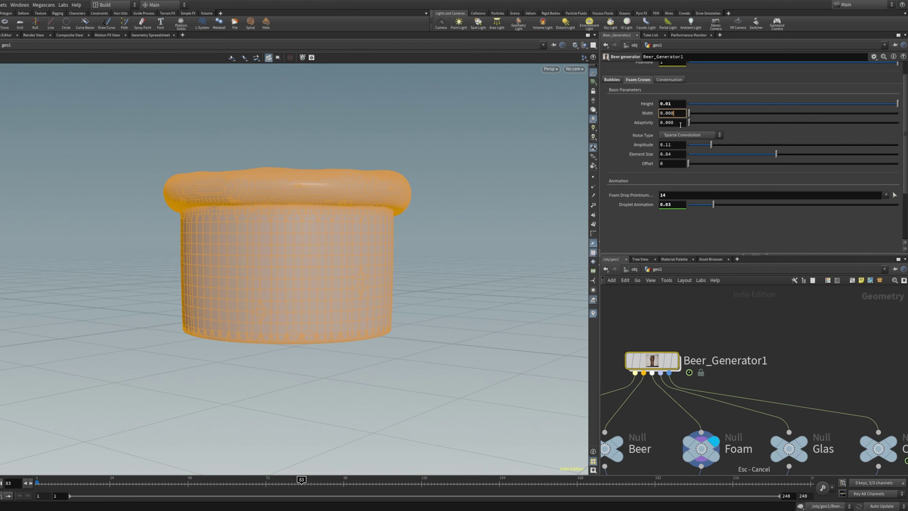
pyautogui.moveTo(461, 254); pyautogui.dragTo(392, 217)
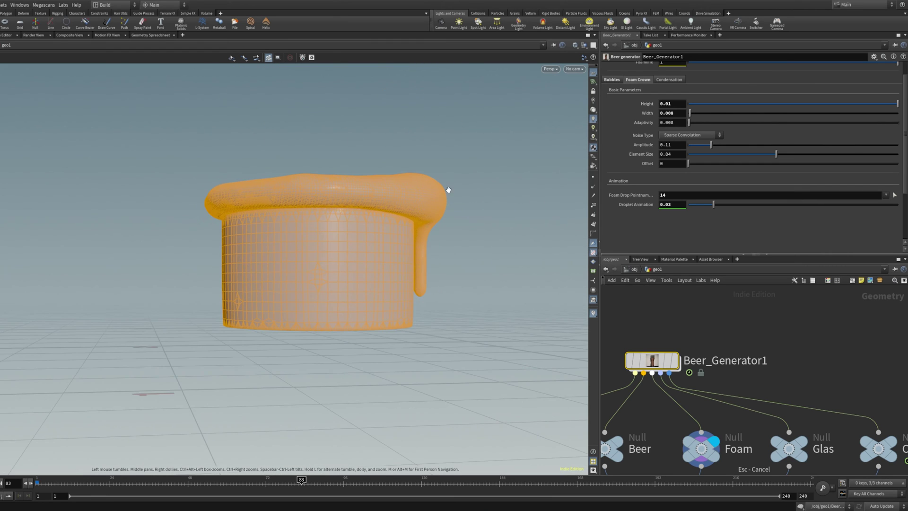
pyautogui.moveTo(252, 202); pyautogui.dragTo(202, 197)
pyautogui.moveTo(296, 177); pyautogui.dragTo(335, 172, button='right')
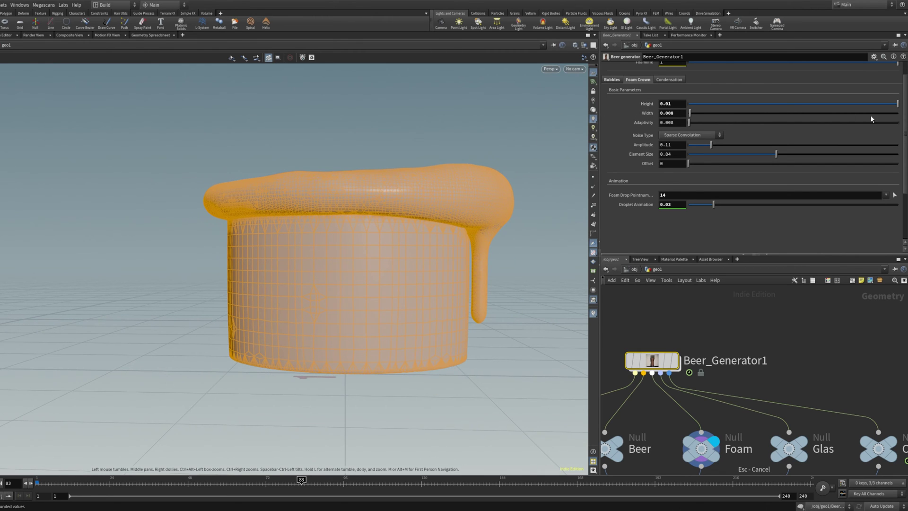
pyautogui.moveTo(325, 256); pyautogui.dragTo(273, 298)
pyautogui.moveTo(286, 298); pyautogui.dragTo(348, 242, button='right')
pyautogui.moveTo(348, 241); pyautogui.dragTo(367, 253)
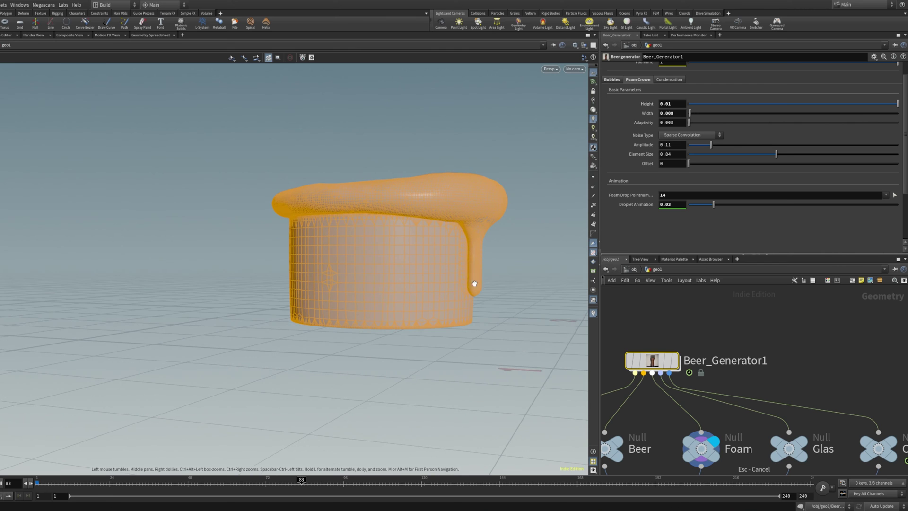
pyautogui.moveTo(417, 301); pyautogui.dragTo(292, 82)
pyautogui.moveTo(298, 176); pyautogui.dragTo(369, 241)
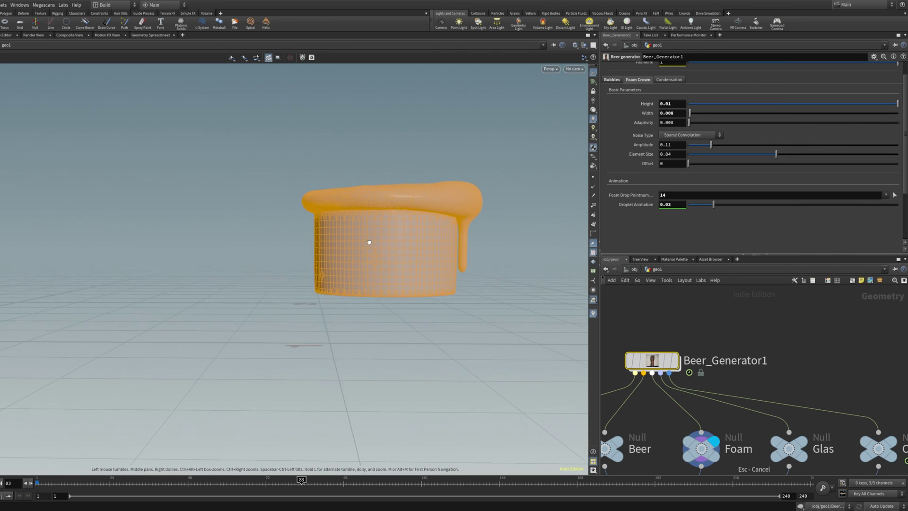
# Keep the Sparse Convolution noise type, set the foam noise Amplitude to 0.285 and inspect the lumpier crown.
pyautogui.click(698, 135)
pyautogui.click(695, 137)
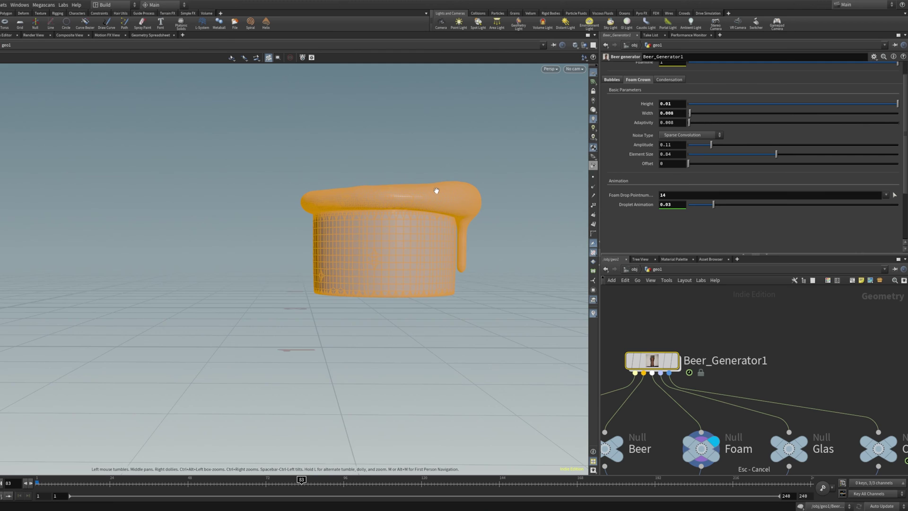
pyautogui.moveTo(436, 191); pyautogui.dragTo(569, 178)
pyautogui.click(747, 144)
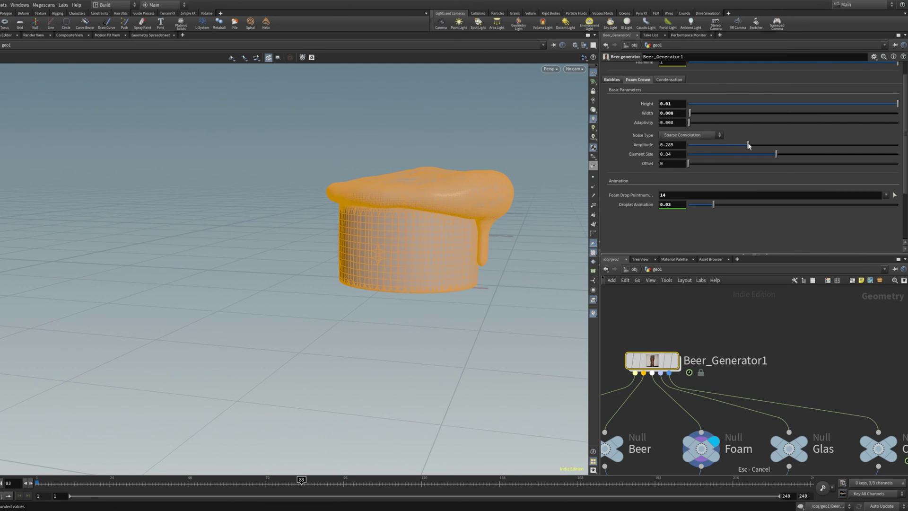
pyautogui.moveTo(482, 165); pyautogui.dragTo(518, 155)
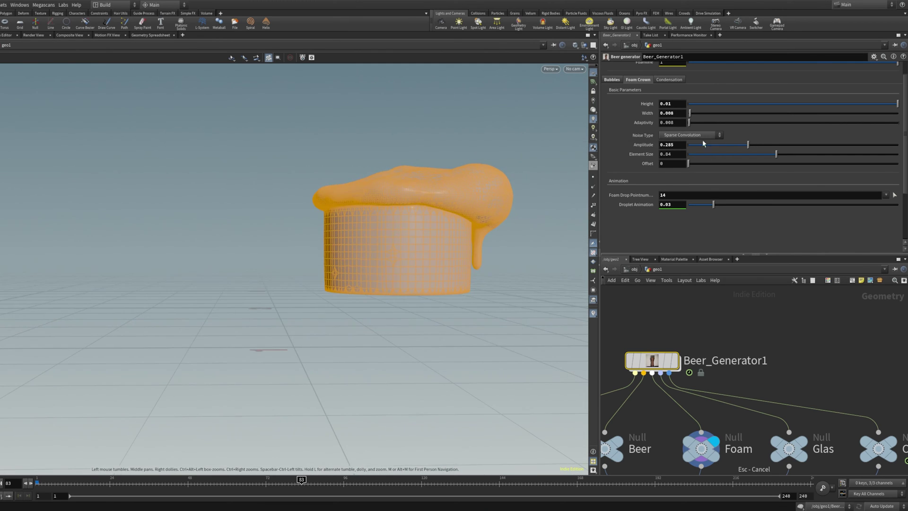
# Revert the foam noise Amplitude to its default and examine the smoother crown.
pyautogui.rightClick(642, 145)
pyautogui.click(664, 267)
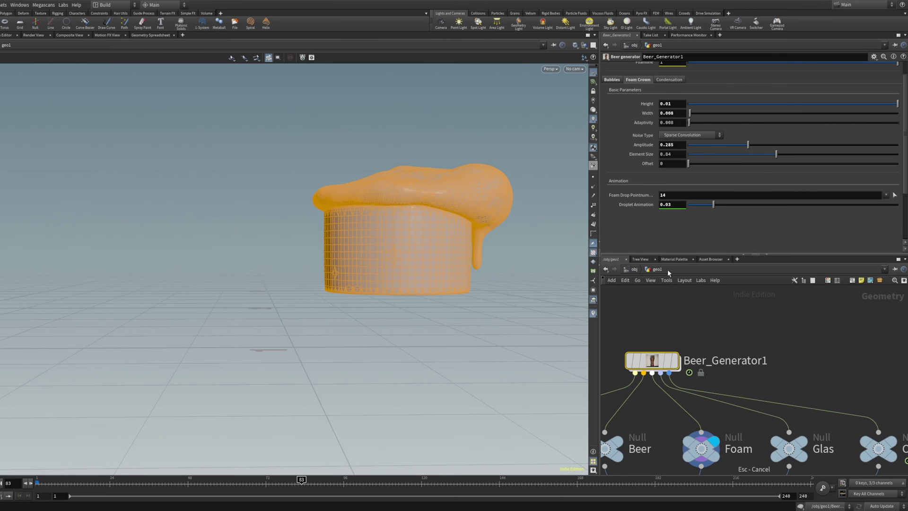
pyautogui.moveTo(511, 205); pyautogui.dragTo(383, 217)
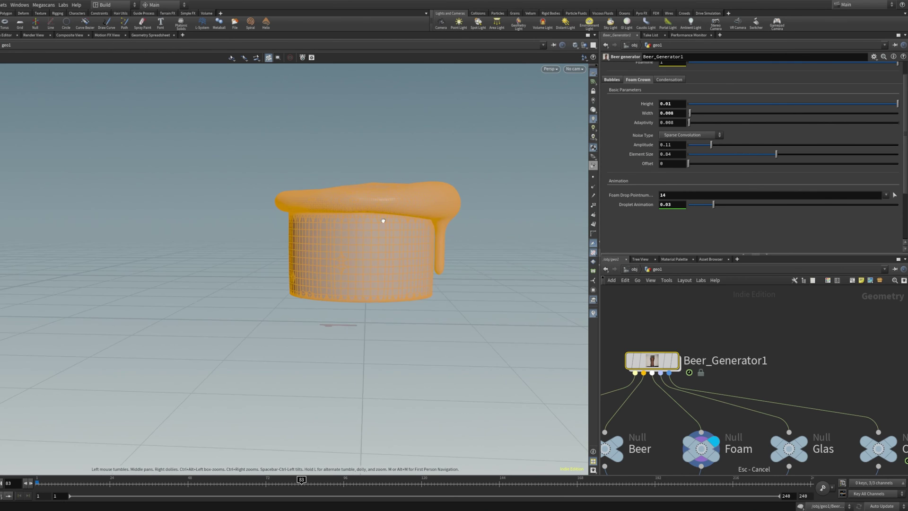
pyautogui.moveTo(434, 198); pyautogui.dragTo(369, 212)
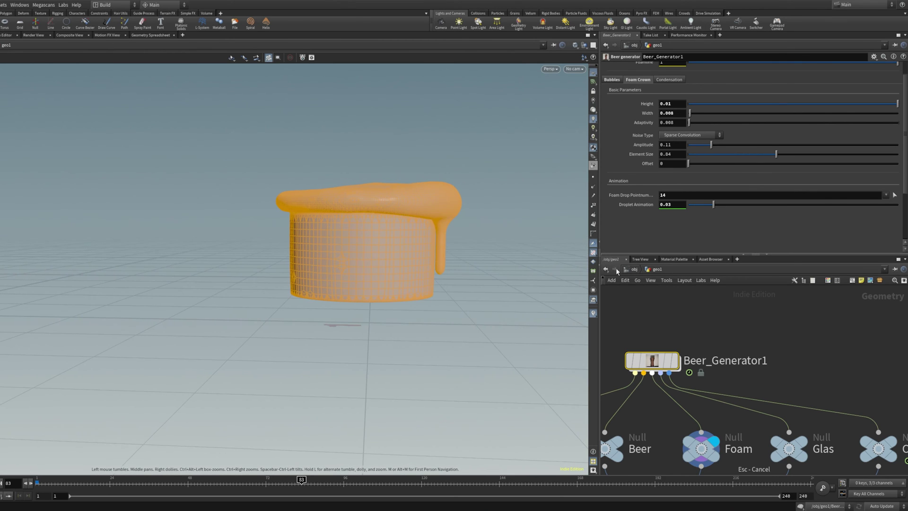
# Revert the foam crown's Width and Height to their defaults.
pyautogui.rightClick(642, 114)
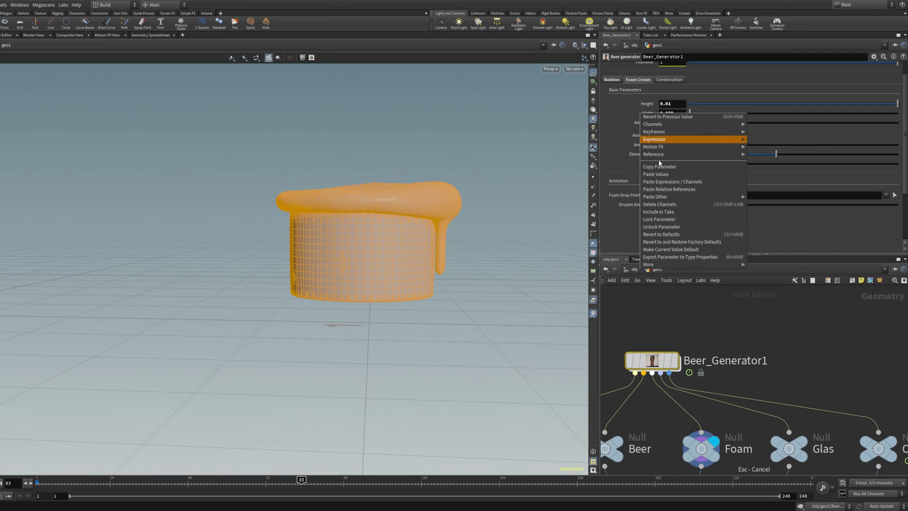
pyautogui.click(658, 238)
pyautogui.rightClick(646, 104)
pyautogui.click(662, 228)
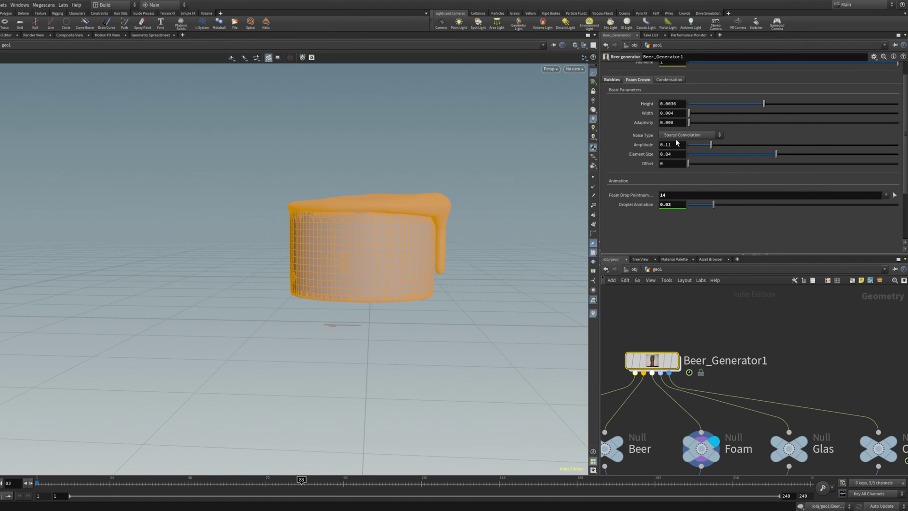
# Show the Condensation parameters and display the Condensation output with the Glas output templated around it.
pyautogui.click(670, 79)
pyautogui.moveTo(341, 213); pyautogui.dragTo(502, 204)
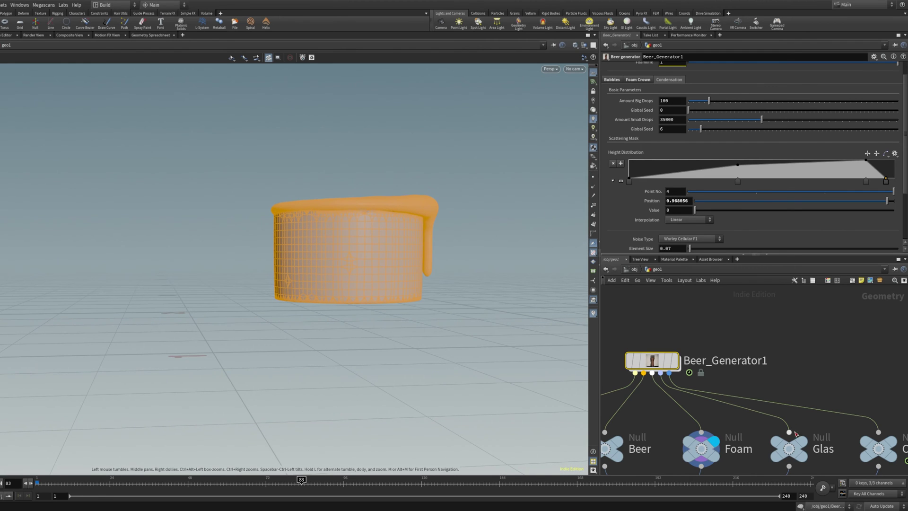
pyautogui.moveTo(796, 434); pyautogui.dragTo(685, 347, button='middle')
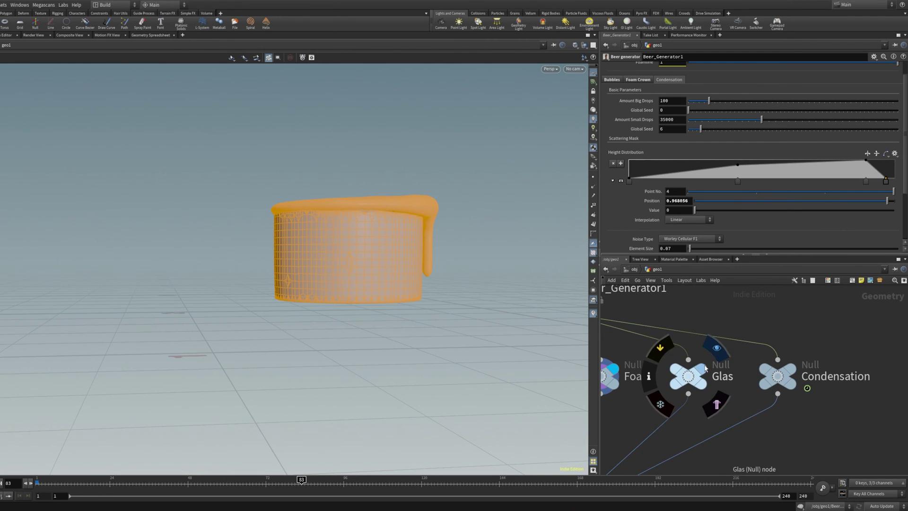
pyautogui.click(717, 348)
pyautogui.click(808, 350)
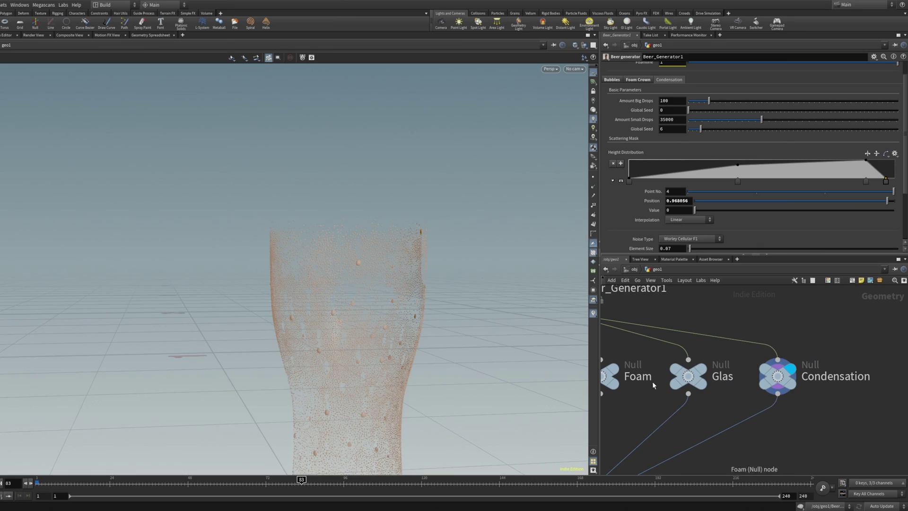
pyautogui.click(716, 408)
pyautogui.moveTo(371, 278); pyautogui.dragTo(356, 300)
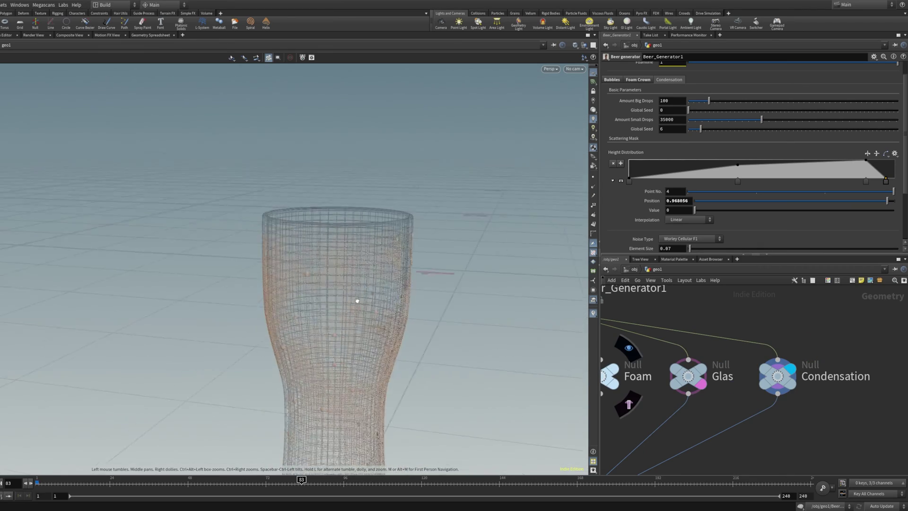
# Examine the condensation drops around the glass's upper rim from close up and from several angles.
pyautogui.moveTo(356, 300); pyautogui.dragTo(437, 228, button='middle')
pyautogui.moveTo(437, 228); pyautogui.dragTo(570, 207, button='right')
pyautogui.moveTo(499, 219); pyautogui.dragTo(489, 312, button='middle')
pyautogui.moveTo(370, 198); pyautogui.dragTo(471, 195, button='right')
pyautogui.moveTo(405, 204); pyautogui.dragTo(379, 204, button='right')
pyautogui.scroll(-10, 379, 204)
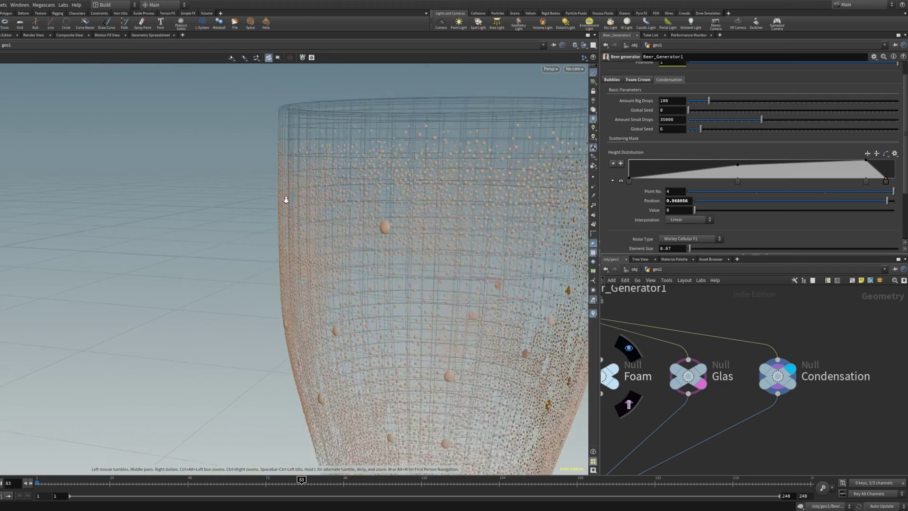
pyautogui.moveTo(360, 221); pyautogui.dragTo(369, 116)
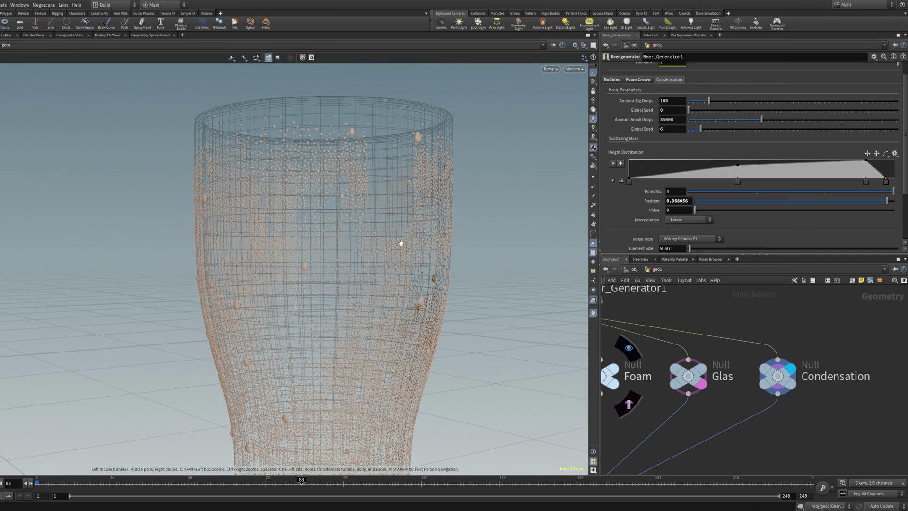
pyautogui.moveTo(328, 216); pyautogui.dragTo(301, 162)
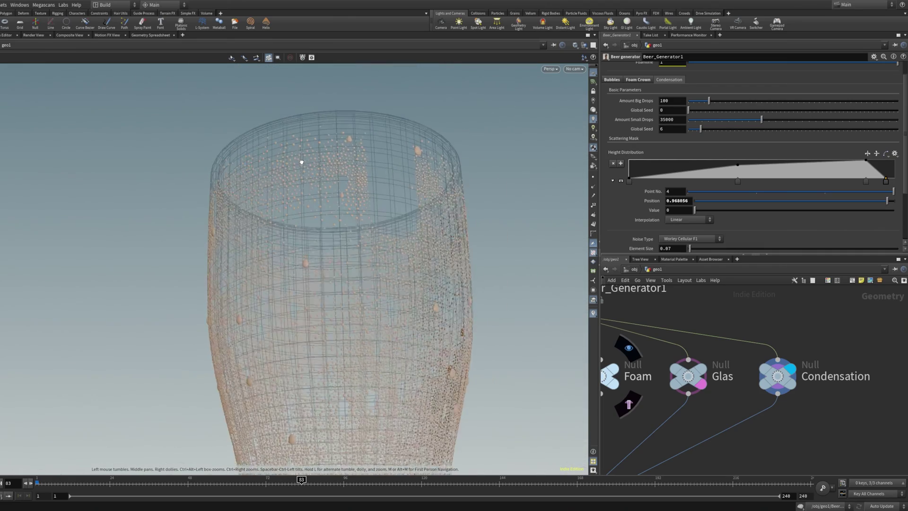
pyautogui.moveTo(380, 153); pyautogui.dragTo(304, 208)
pyautogui.moveTo(409, 195); pyautogui.dragTo(246, 182)
# Examine how the condensation drops are spread along the glass's body, from the rim down to the base.
pyautogui.moveTo(247, 182); pyautogui.dragTo(373, 255, button='middle')
pyautogui.moveTo(372, 255); pyautogui.dragTo(403, 157, button='right')
pyautogui.moveTo(403, 157); pyautogui.dragTo(365, 139, button='middle')
pyautogui.moveTo(366, 139); pyautogui.dragTo(305, 156)
pyautogui.moveTo(305, 156); pyautogui.dragTo(177, 164, button='right')
pyautogui.moveTo(295, 182); pyautogui.dragTo(239, 176, button='middle')
pyautogui.moveTo(272, 200); pyautogui.dragTo(287, 238)
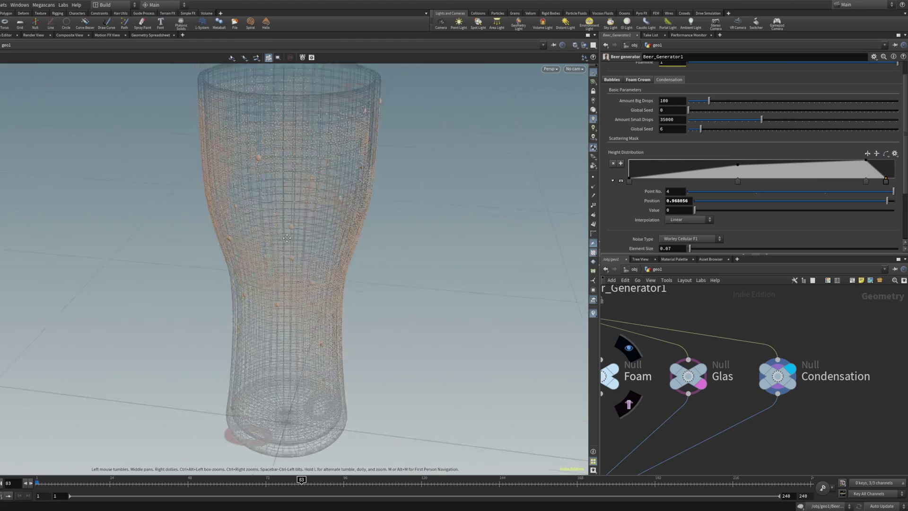
pyautogui.moveTo(322, 275); pyautogui.dragTo(380, 240, button='right')
pyautogui.moveTo(346, 296); pyautogui.dragTo(329, 247)
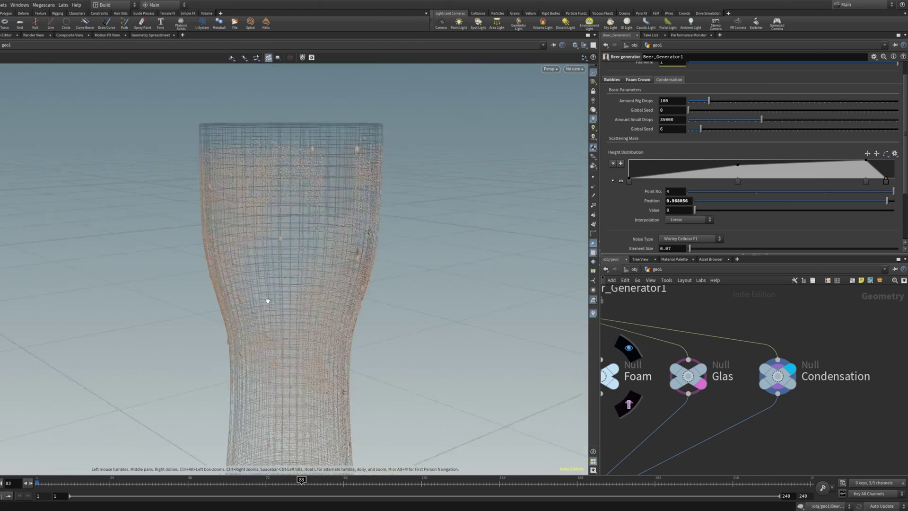
pyautogui.moveTo(351, 293); pyautogui.dragTo(360, 286)
pyautogui.moveTo(207, 303); pyautogui.dragTo(366, 294)
pyautogui.moveTo(298, 331); pyautogui.dragTo(280, 307, button='middle')
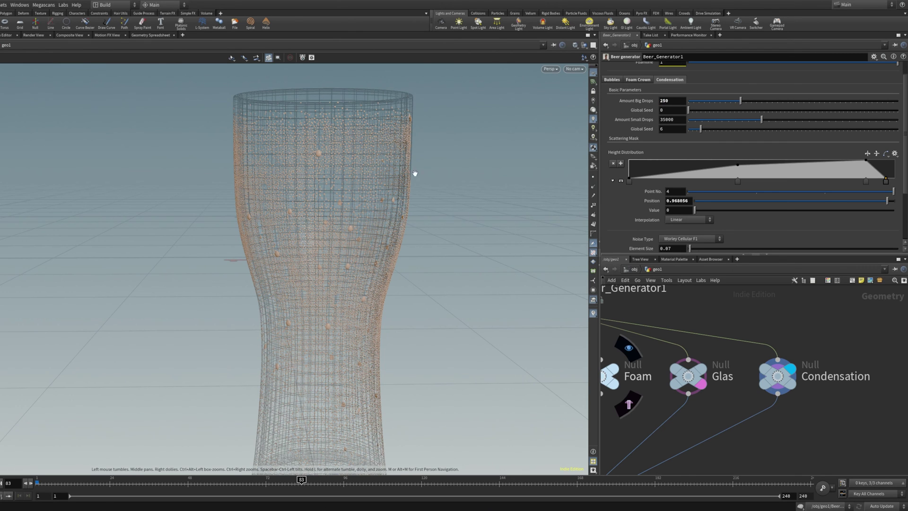
# Revert the Amount Big Drops and the big drops' Global Seed to their defaults.
pyautogui.moveTo(388, 233); pyautogui.dragTo(327, 223)
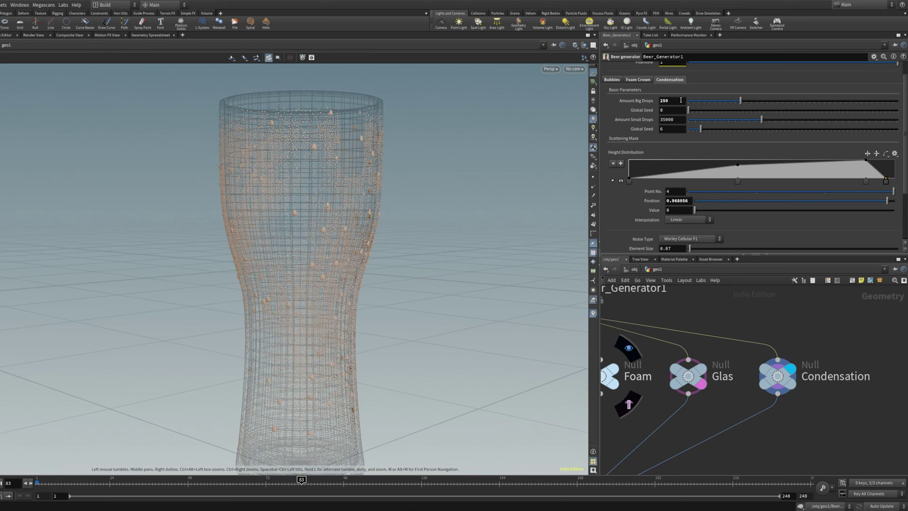
pyautogui.rightClick(631, 102)
pyautogui.click(658, 224)
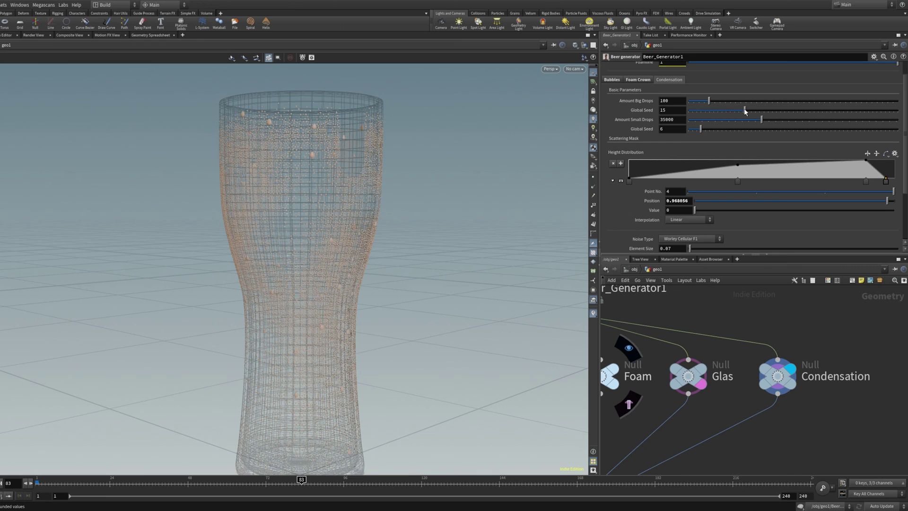
pyautogui.rightClick(656, 114)
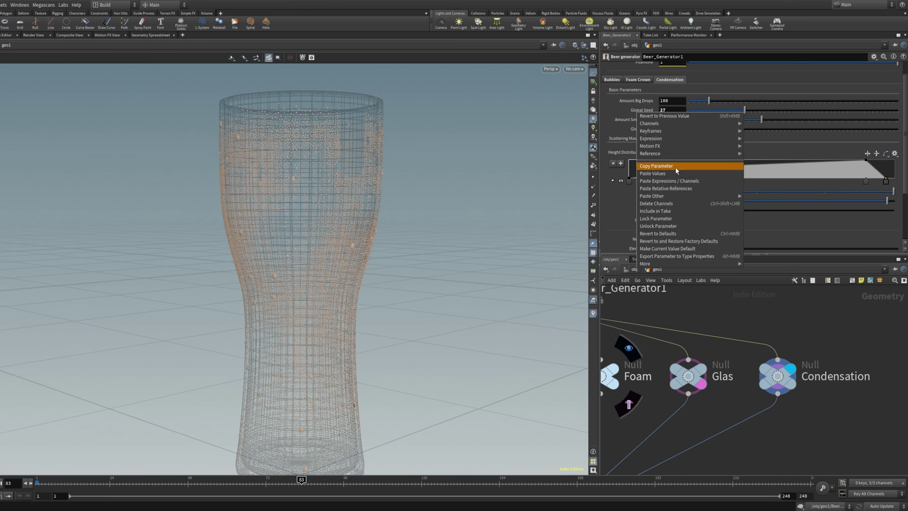
pyautogui.click(671, 235)
# Set the Amount Small Drops to 19211 and inspect the drops on the glass up close and as a whole.
pyautogui.moveTo(242, 196); pyautogui.dragTo(376, 176)
pyautogui.scroll(3, 333, 177)
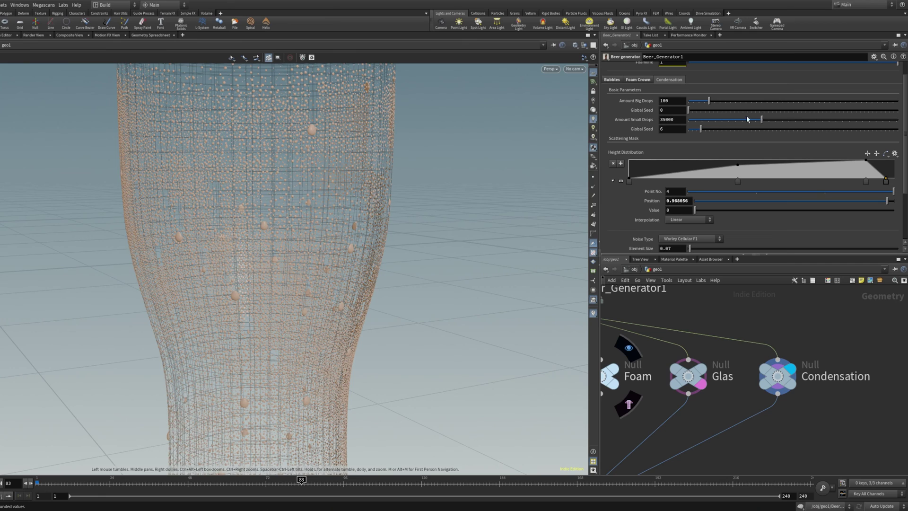
pyautogui.moveTo(750, 123); pyautogui.dragTo(728, 122)
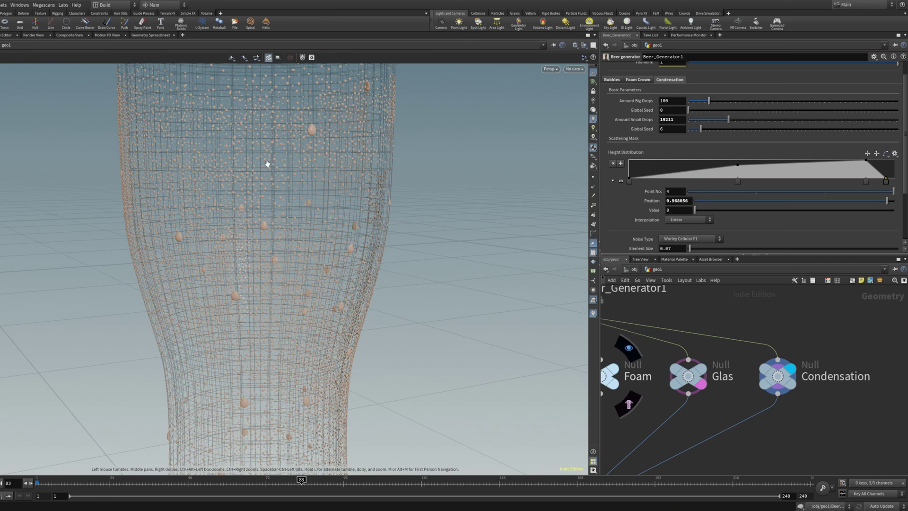
pyautogui.moveTo(350, 183); pyautogui.dragTo(265, 211, button='right')
pyautogui.moveTo(265, 211)
pyautogui.mouseDown()
pyautogui.moveTo(177, 212)
pyautogui.moveTo(159, 168)
pyautogui.moveTo(270, 217)
pyautogui.moveTo(251, 217)
pyautogui.moveTo(271, 211)
pyautogui.mouseUp()
pyautogui.moveTo(272, 211); pyautogui.dragTo(412, 177, button='right')
pyautogui.scroll(1, 412, 177)
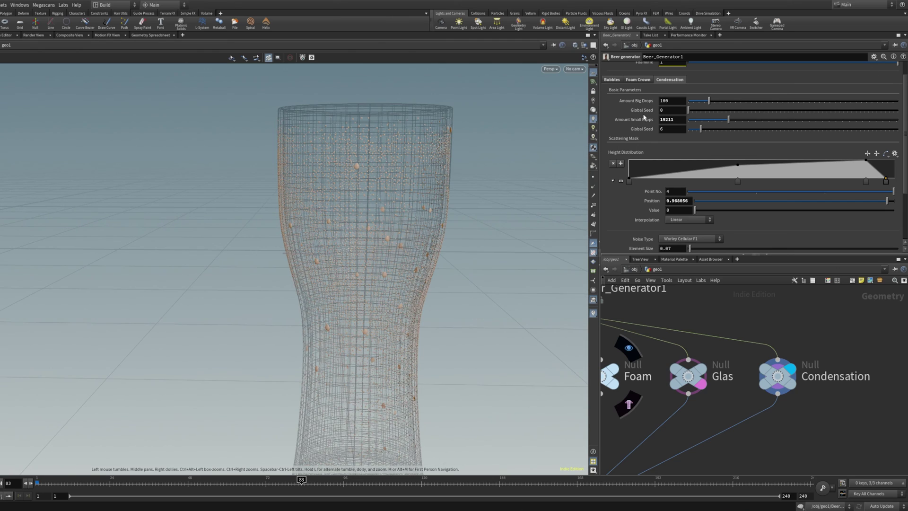
# Revert the Amount Small Drops to its default and view the glass from another angle.
pyautogui.rightClick(615, 119)
pyautogui.click(672, 243)
pyautogui.moveTo(397, 227); pyautogui.dragTo(460, 214)
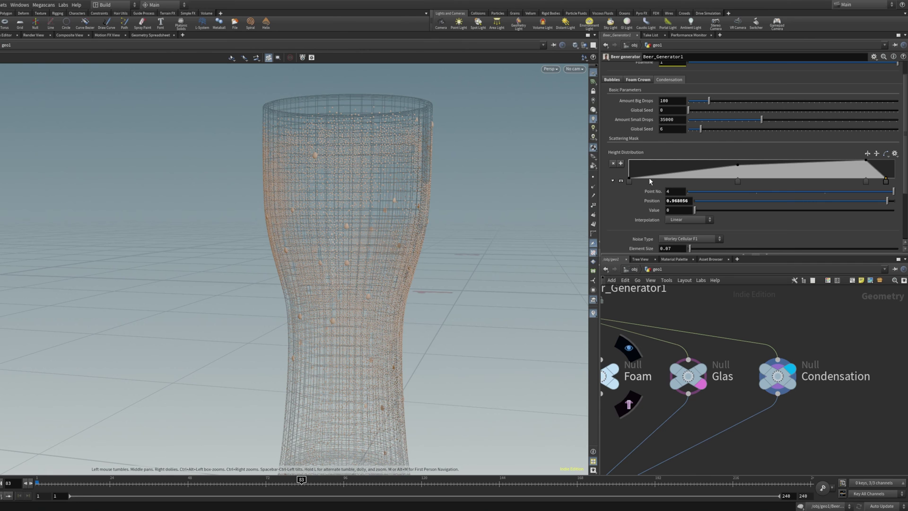
# Set the viewport background's Color Scheme to Dark and hide the reference grid.
pyautogui.scroll(-3, 650, 178)
pyautogui.moveTo(370, 320)
pyautogui.mouseDown(button='middle')
pyautogui.moveTo(360, 262)
pyautogui.moveTo(357, 331)
pyautogui.mouseUp(button='middle')
pyautogui.moveTo(462, 247); pyautogui.dragTo(225, 285, button='right')
pyautogui.moveTo(225, 285); pyautogui.dragTo(460, 298)
pyautogui.moveTo(461, 298); pyautogui.dragTo(485, 258, button='right')
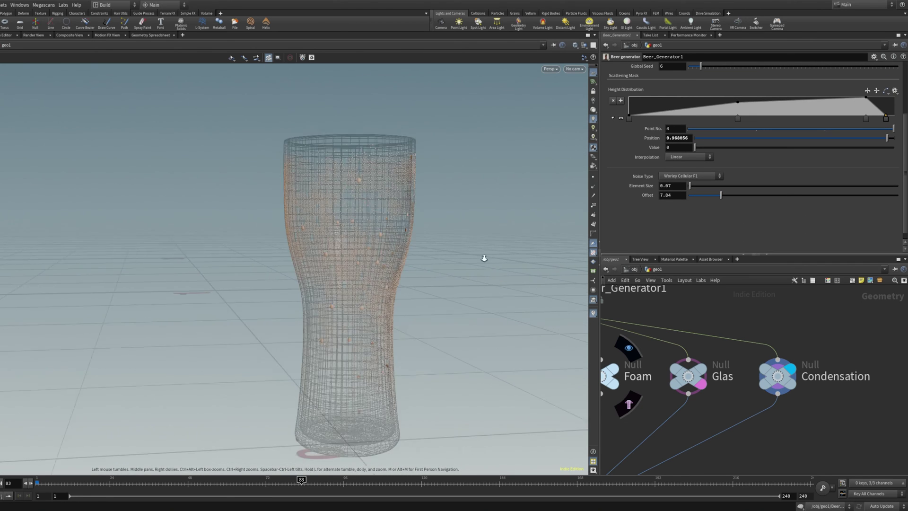
pyautogui.scroll(1, 485, 258)
pyautogui.press('d')
pyautogui.click(488, 176)
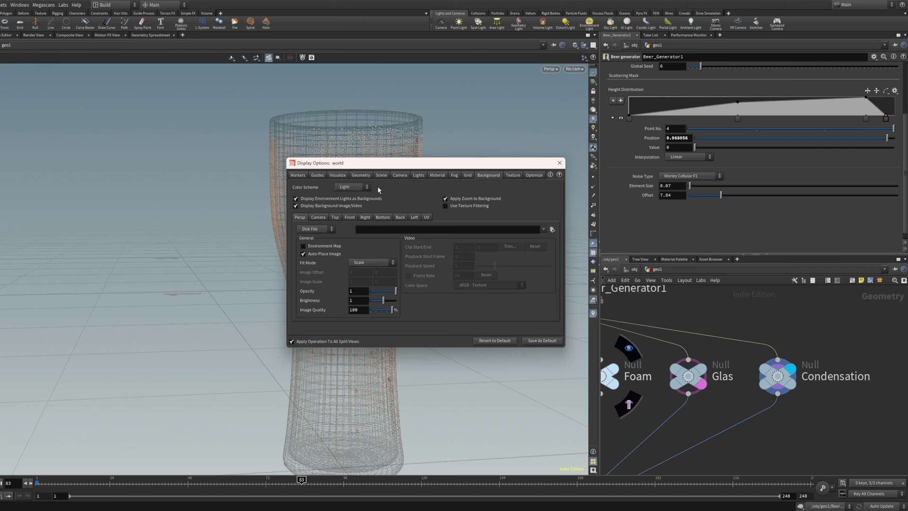
pyautogui.click(355, 210)
pyautogui.click(363, 190)
pyautogui.click(356, 202)
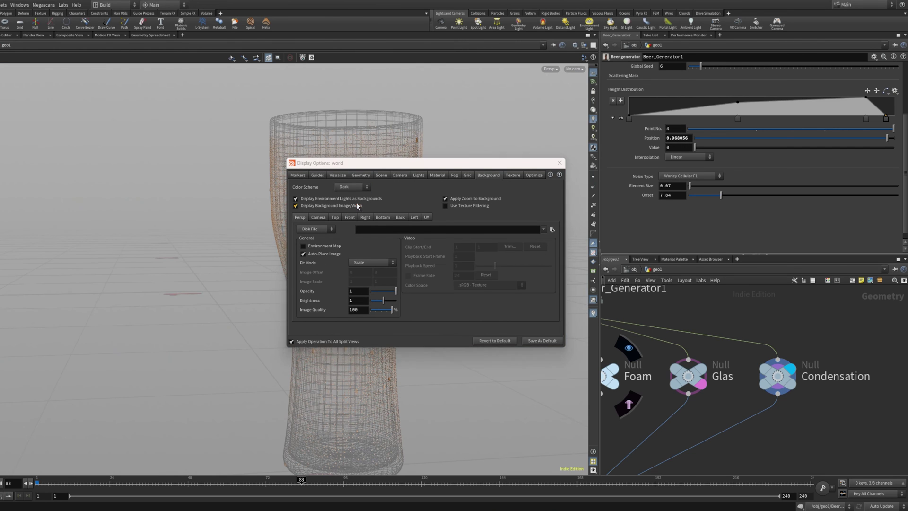
pyautogui.click(560, 163)
pyautogui.click(593, 73)
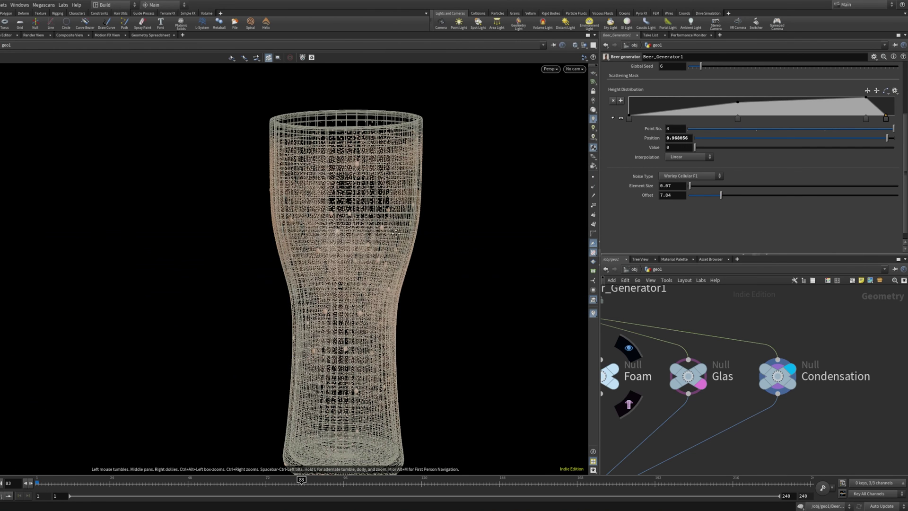
# Turn off the template display of the Glas output to isolate the condensation drops.
pyautogui.moveTo(368, 253); pyautogui.dragTo(323, 213, button='middle')
pyautogui.click(716, 403)
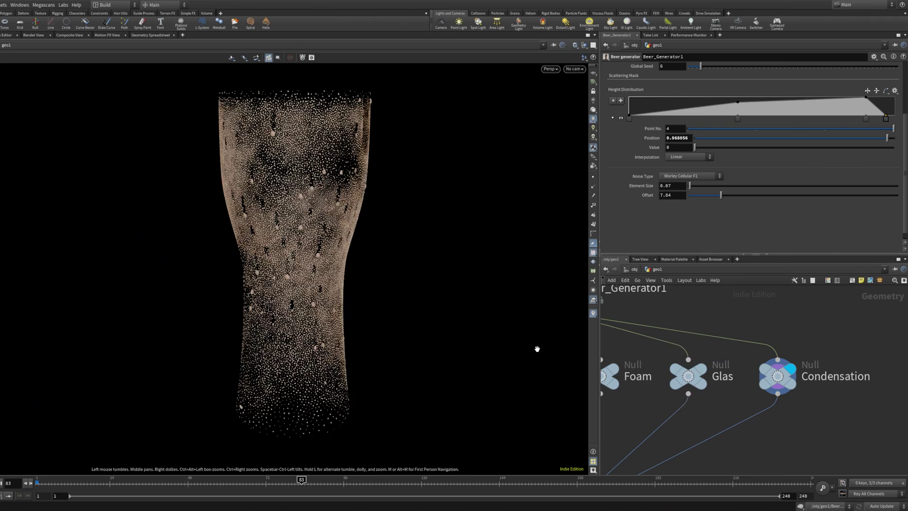
pyautogui.moveTo(321, 287); pyautogui.dragTo(301, 286)
# Reshape the Height Distribution ramp: point 1 at position 0.123, point 2 at about 0.381 with value 0.979, point 3 at about 0.746 with value 0.917.
pyautogui.scroll(2, 713, 132)
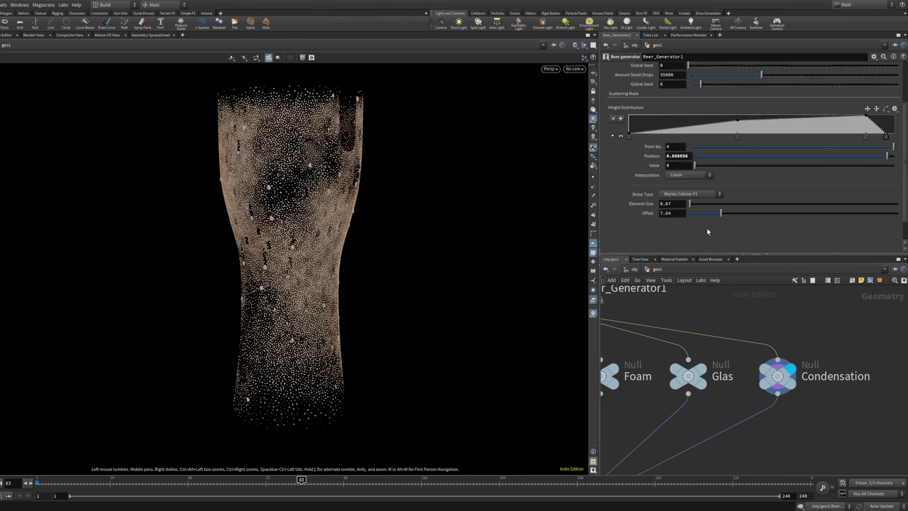
pyautogui.moveTo(629, 162); pyautogui.dragTo(670, 165)
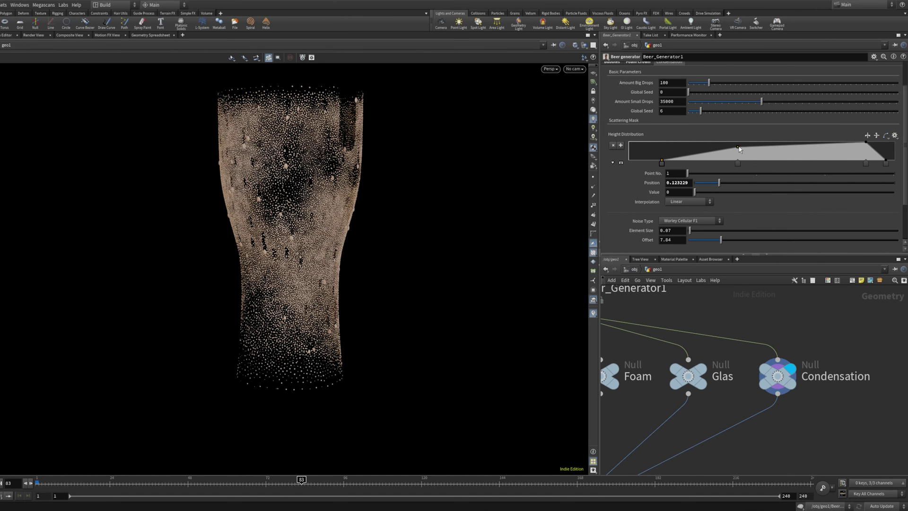
pyautogui.moveTo(735, 147); pyautogui.dragTo(731, 141)
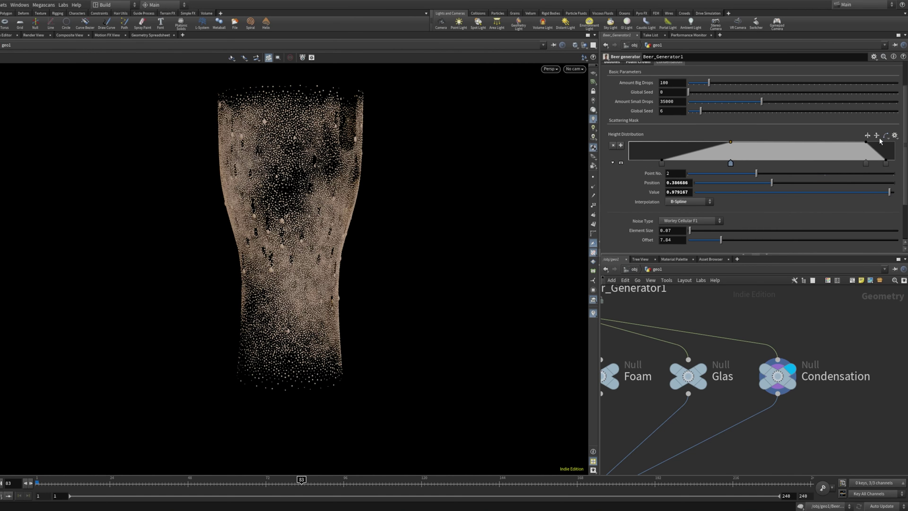
pyautogui.moveTo(862, 142); pyautogui.dragTo(827, 144)
# Template the Glas output again and inspect the drops' height distribution against the whole glass.
pyautogui.moveTo(334, 217); pyautogui.dragTo(414, 218)
pyautogui.moveTo(256, 284); pyautogui.dragTo(400, 229, button='middle')
pyautogui.moveTo(695, 371)
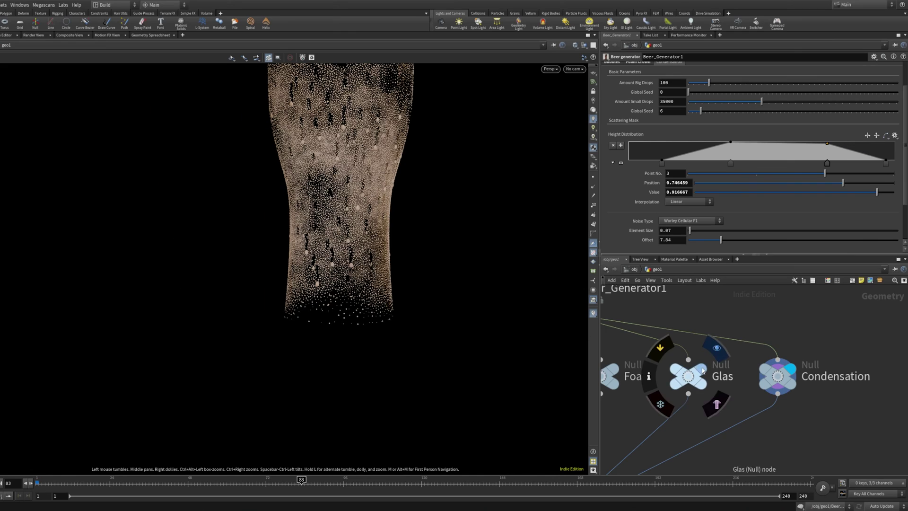
pyautogui.click(716, 403)
pyautogui.moveTo(414, 239); pyautogui.dragTo(407, 208)
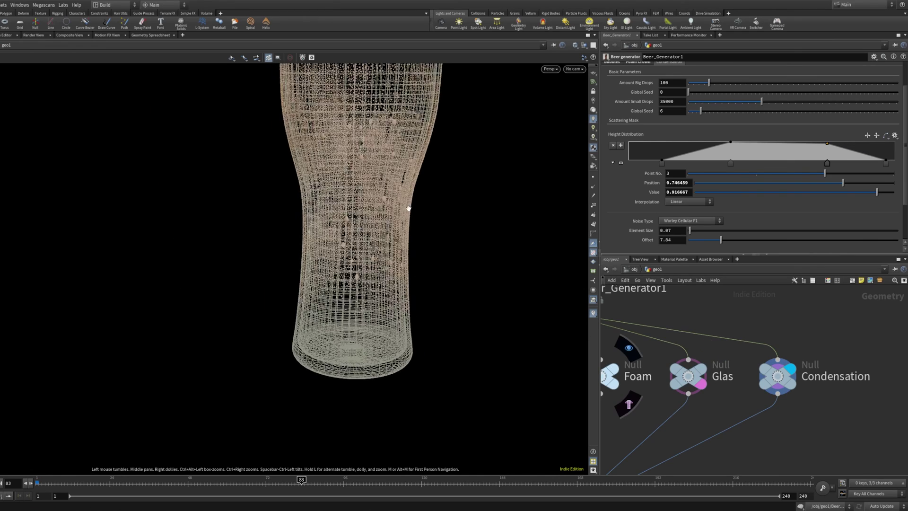
pyautogui.moveTo(408, 208); pyautogui.dragTo(382, 137, button='right')
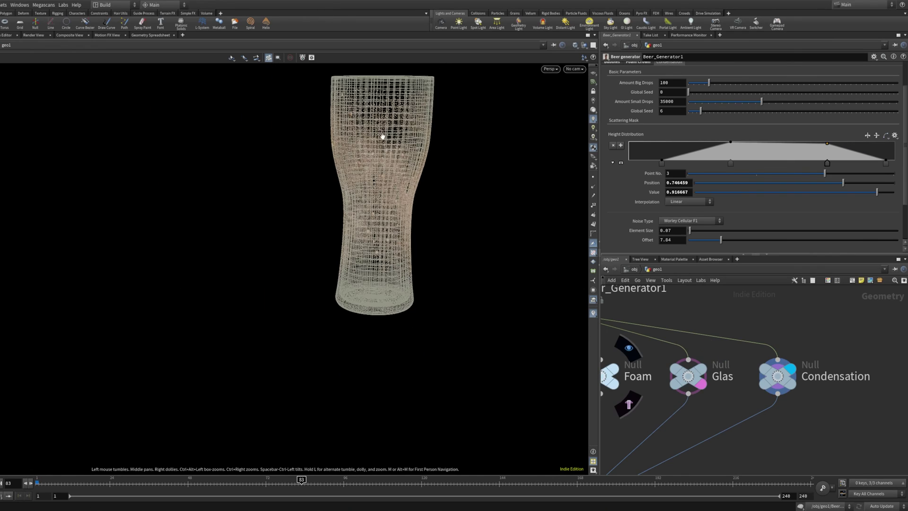
# Revert the Height Distribution ramp of the scattering mask to its default.
pyautogui.moveTo(380, 190); pyautogui.dragTo(341, 189)
pyautogui.rightClick(632, 142)
pyautogui.click(700, 260)
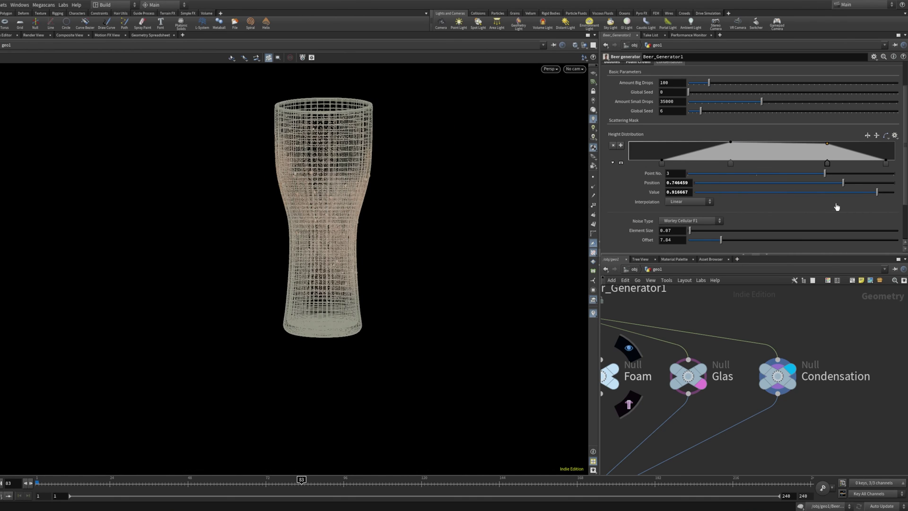
# Show the scattering mask's noise parameters and hide the templated Glas output again.
pyautogui.scroll(-3, 619, 203)
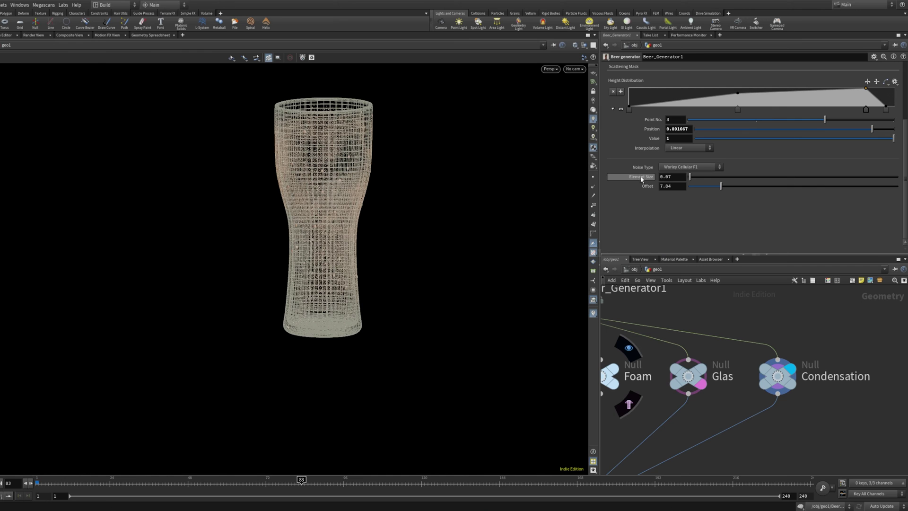
pyautogui.moveTo(385, 193); pyautogui.dragTo(340, 208)
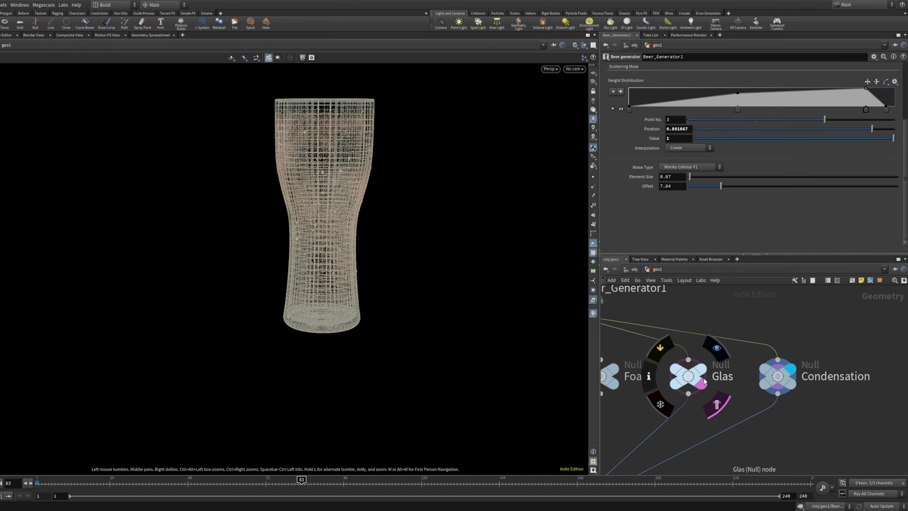
pyautogui.click(709, 403)
pyautogui.moveTo(340, 230); pyautogui.dragTo(493, 216)
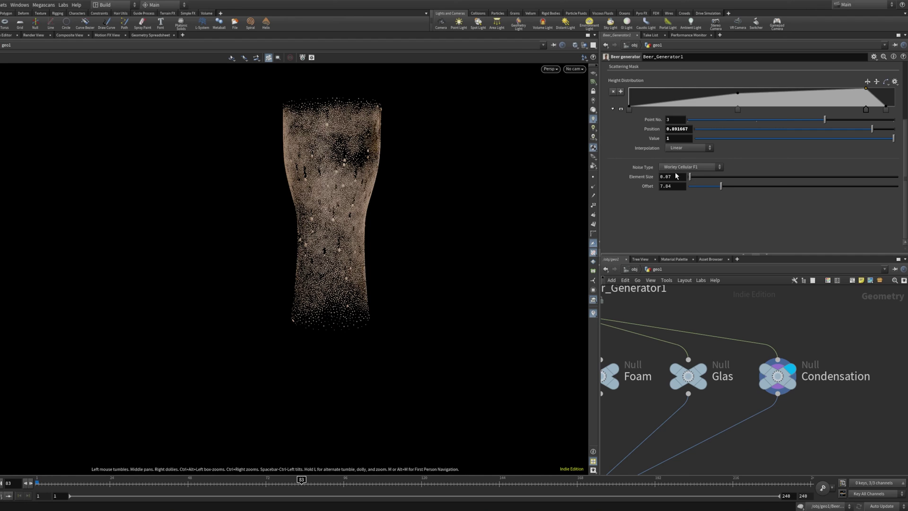
# Set the scattering noise's Element Size to 0.86, shift its Offset, and keep the Worley Cellular F1 noise type.
pyautogui.click(707, 178)
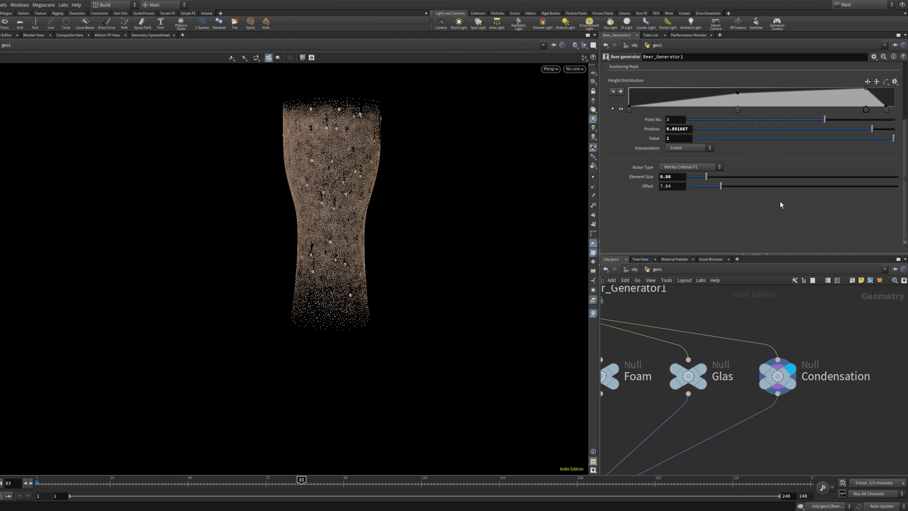
pyautogui.click(729, 186)
pyautogui.click(702, 167)
pyautogui.click(702, 167)
# Inspect the drop pattern from the side and revert the scattering noise's Element Size to its default.
pyautogui.moveTo(316, 148); pyautogui.dragTo(468, 150)
pyautogui.rightClick(643, 178)
pyautogui.click(672, 275)
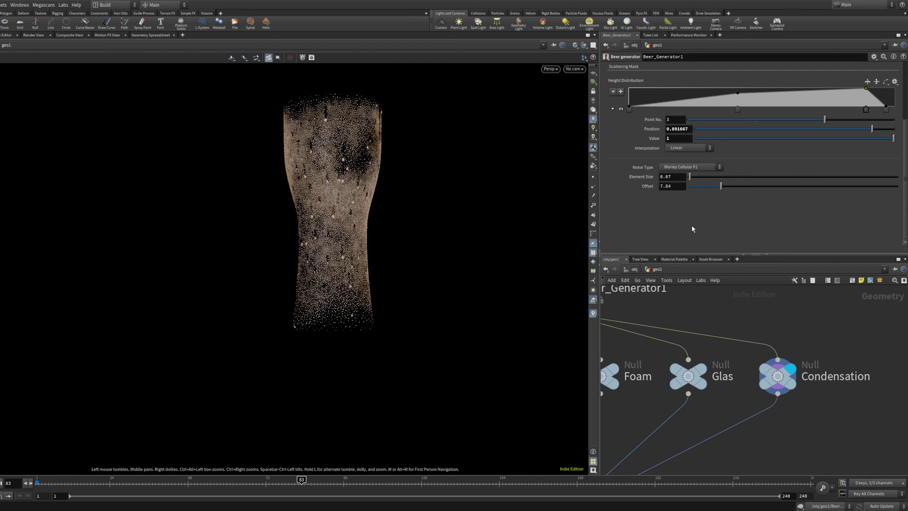
# Display the merge1 node to show all the beer outputs combined in the viewport.
pyautogui.scroll(5, 710, 180)
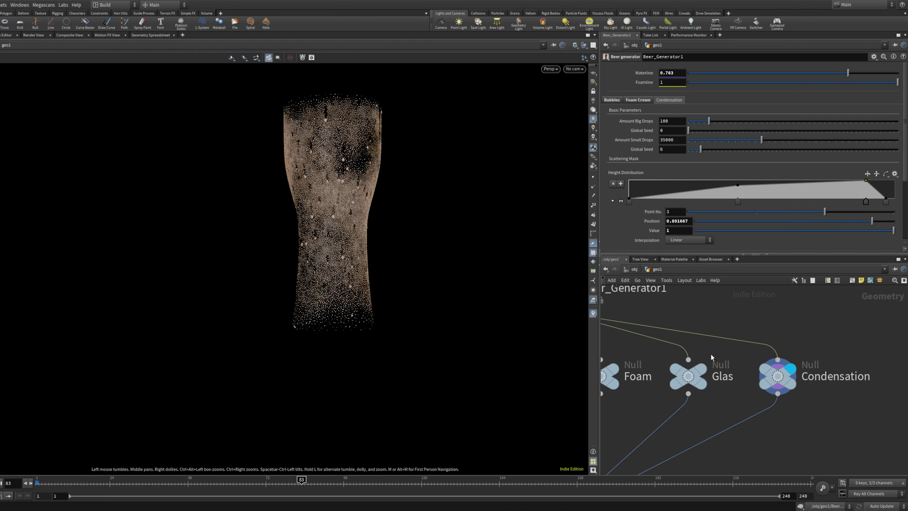
pyautogui.moveTo(756, 439); pyautogui.dragTo(878, 265, button='middle')
pyautogui.moveTo(696, 345)
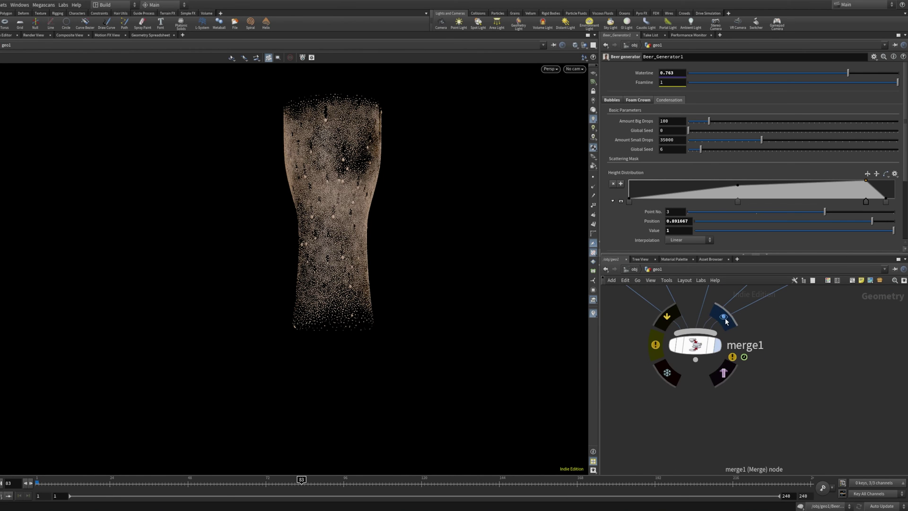
pyautogui.click(725, 320)
pyautogui.moveTo(367, 206); pyautogui.dragTo(370, 265)
pyautogui.moveTo(369, 264); pyautogui.dragTo(316, 265, button='middle')
# Review merge1's node information for its attributes and groups, and inspect the foam crown and upper glass up close.
pyautogui.moveTo(698, 348)
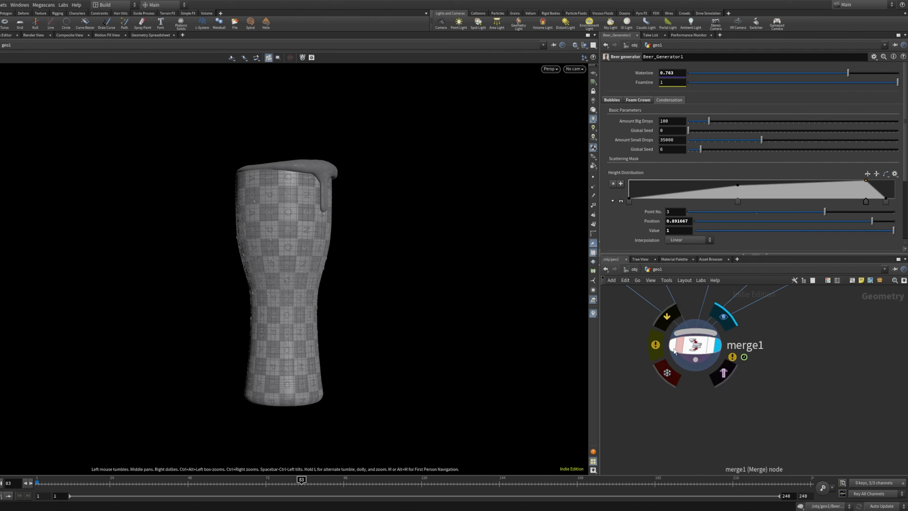
pyautogui.click(657, 346)
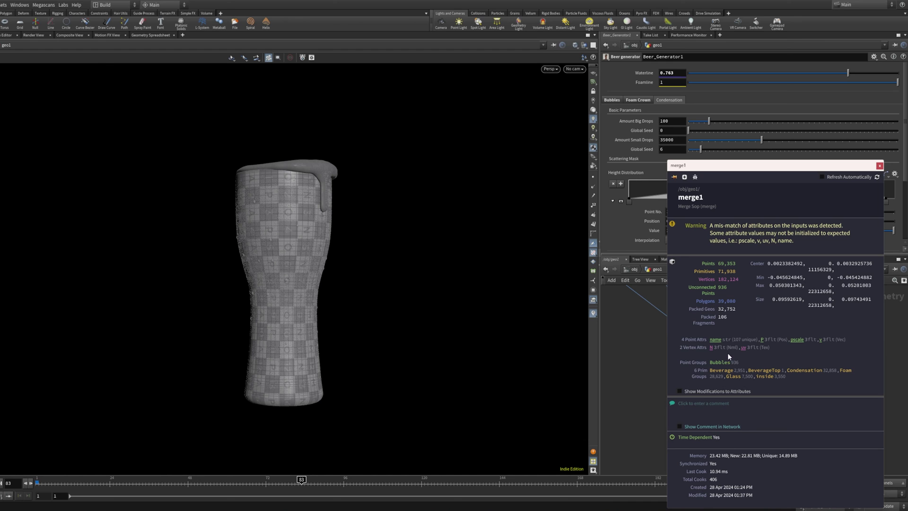
pyautogui.moveTo(273, 228); pyautogui.dragTo(288, 260)
pyautogui.moveTo(288, 260); pyautogui.dragTo(503, 178, button='right')
pyautogui.moveTo(287, 199); pyautogui.dragTo(387, 268, button='middle')
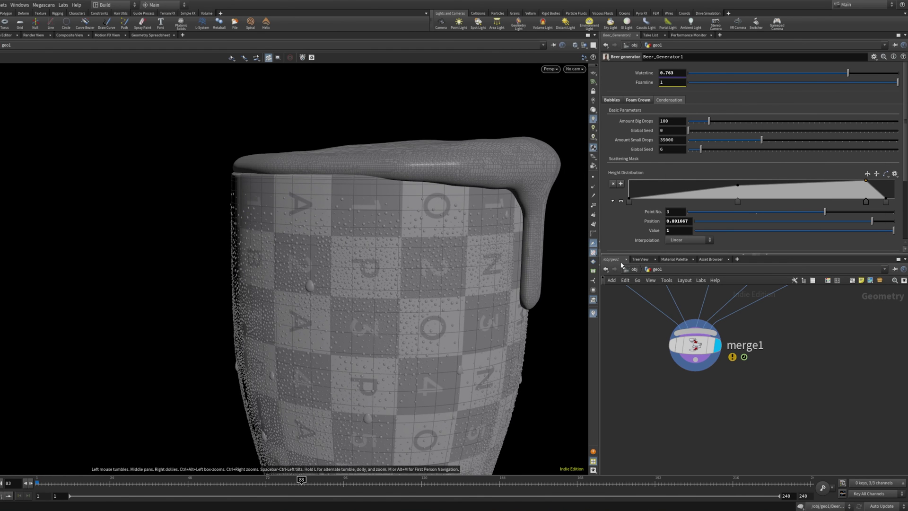
# Inspect the merged beer glass from several angles and distances, examining the foam crown, its drip and the condensation drops.
pyautogui.moveTo(337, 282); pyautogui.dragTo(416, 353, button='right')
pyautogui.moveTo(416, 353); pyautogui.dragTo(344, 285, button='middle')
pyautogui.moveTo(345, 286)
pyautogui.mouseDown()
pyautogui.moveTo(404, 319)
pyautogui.moveTo(397, 381)
pyautogui.moveTo(385, 318)
pyautogui.moveTo(418, 277)
pyautogui.moveTo(397, 271)
pyautogui.moveTo(355, 291)
pyautogui.mouseUp()
pyautogui.scroll(3, 431, 279)
pyautogui.moveTo(355, 292); pyautogui.dragTo(166, 274, button='right')
pyautogui.moveTo(404, 332); pyautogui.dragTo(300, 298, button='middle')
pyautogui.moveTo(360, 300); pyautogui.dragTo(382, 260, button='right')
pyautogui.moveTo(252, 276); pyautogui.dragTo(290, 312, button='middle')
pyautogui.moveTo(200, 300); pyautogui.dragTo(227, 288)
pyautogui.moveTo(253, 267); pyautogui.dragTo(344, 256, button='right')
pyautogui.moveTo(381, 262); pyautogui.dragTo(347, 284, button='middle')
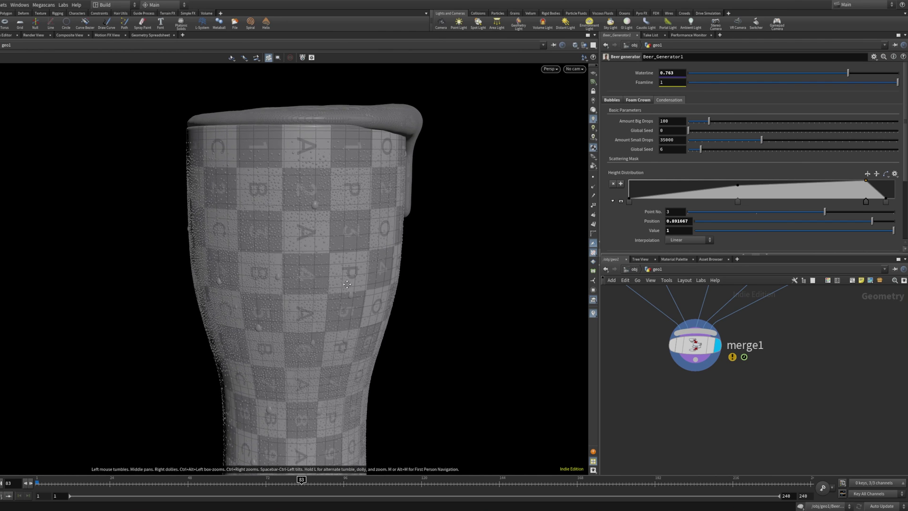
pyautogui.scroll(-3, 391, 279)
# Enter the Beer_Generator1 node's internal network and survey its network boxes and output nodes.
pyautogui.moveTo(792, 322); pyautogui.dragTo(804, 439, button='middle')
pyautogui.moveTo(703, 336); pyautogui.dragTo(713, 453, button='middle')
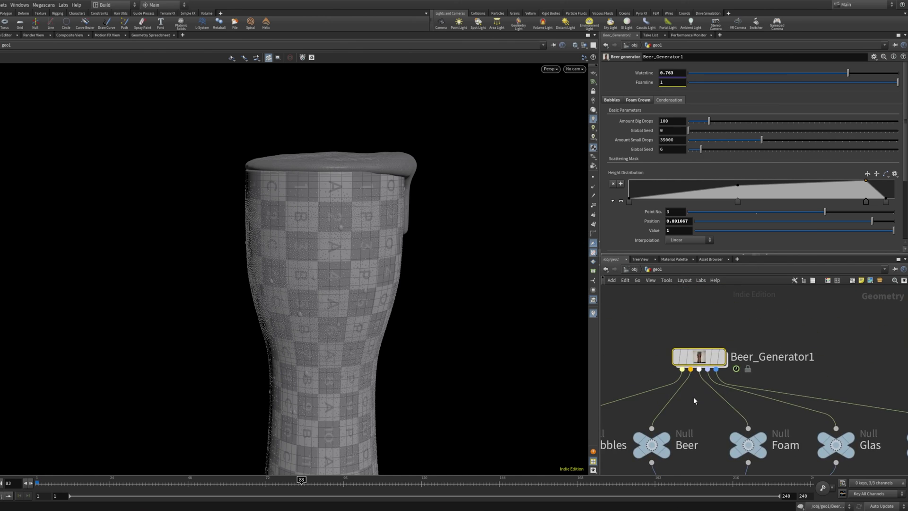
pyautogui.doubleClick(709, 403)
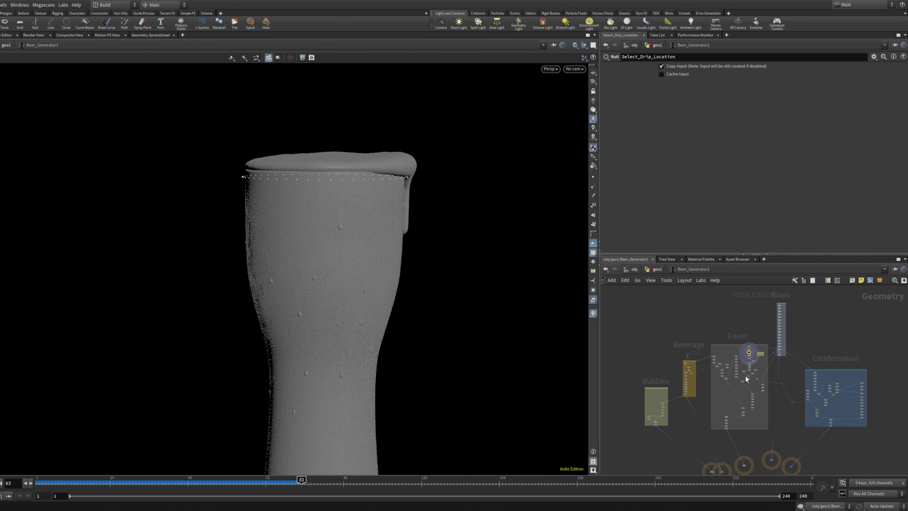
pyautogui.scroll(6, 762, 393)
pyautogui.moveTo(790, 413); pyautogui.dragTo(739, 300, button='middle')
pyautogui.scroll(-6, 742, 311)
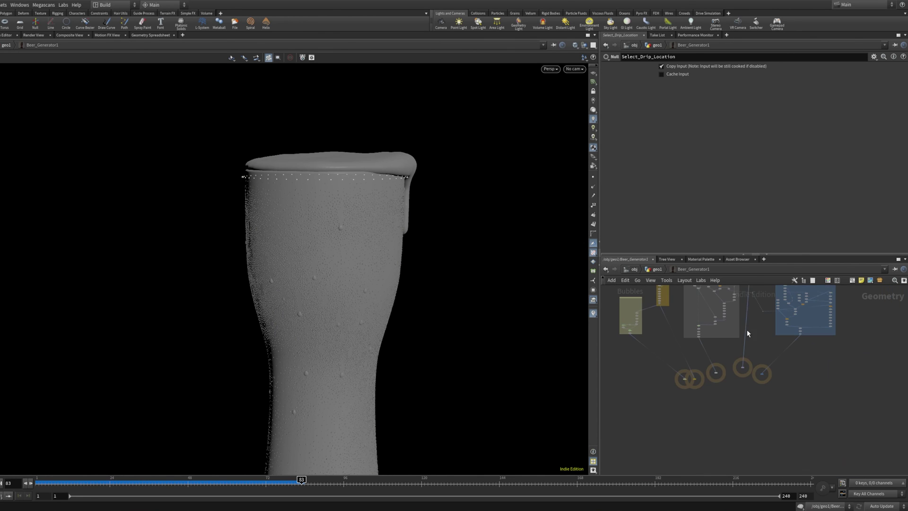
pyautogui.scroll(6, 700, 367)
pyautogui.moveTo(671, 360); pyautogui.dragTo(828, 391, button='middle')
pyautogui.scroll(-4, 693, 346)
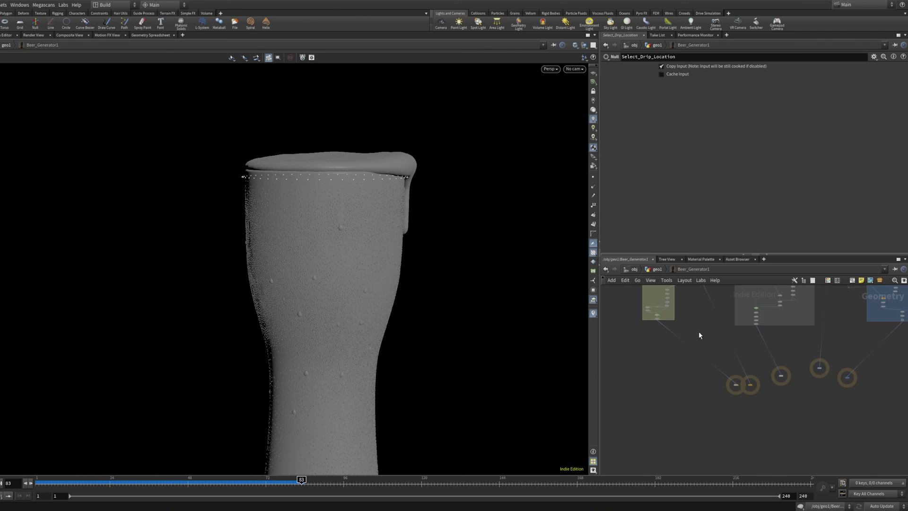
# Examine the nodes inside the Bubbles network box and the neighbouring Beverage box.
pyautogui.moveTo(686, 307); pyautogui.dragTo(730, 403, button='middle')
pyautogui.scroll(5, 704, 405)
pyautogui.scroll(-2, 682, 372)
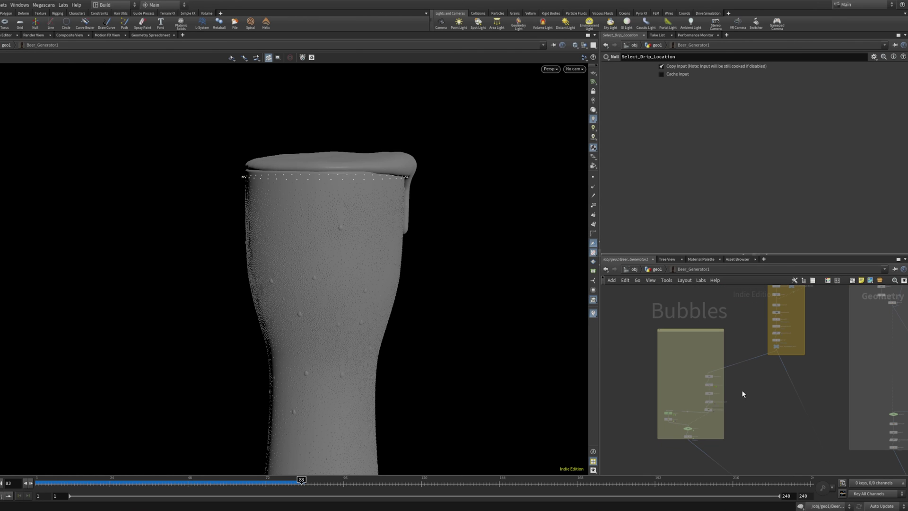
pyautogui.scroll(4, 699, 419)
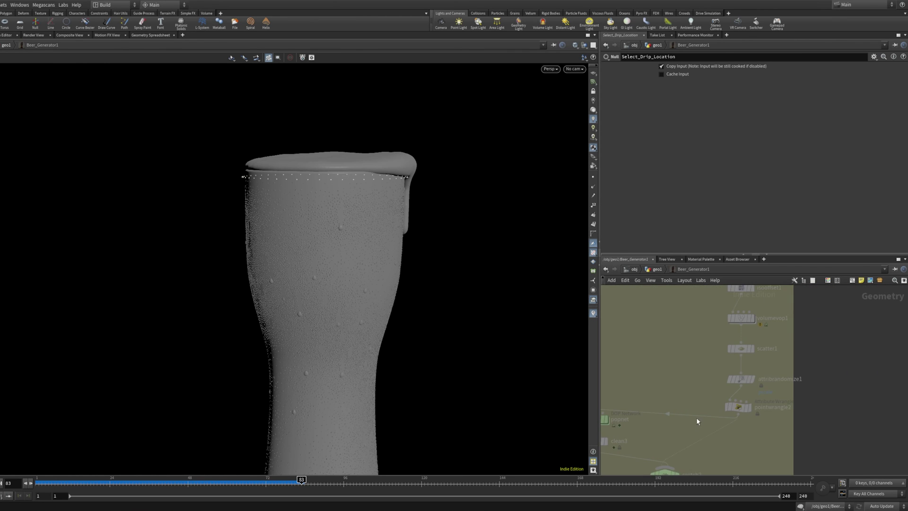
pyautogui.scroll(-5, 738, 407)
pyautogui.scroll(-6, 729, 415)
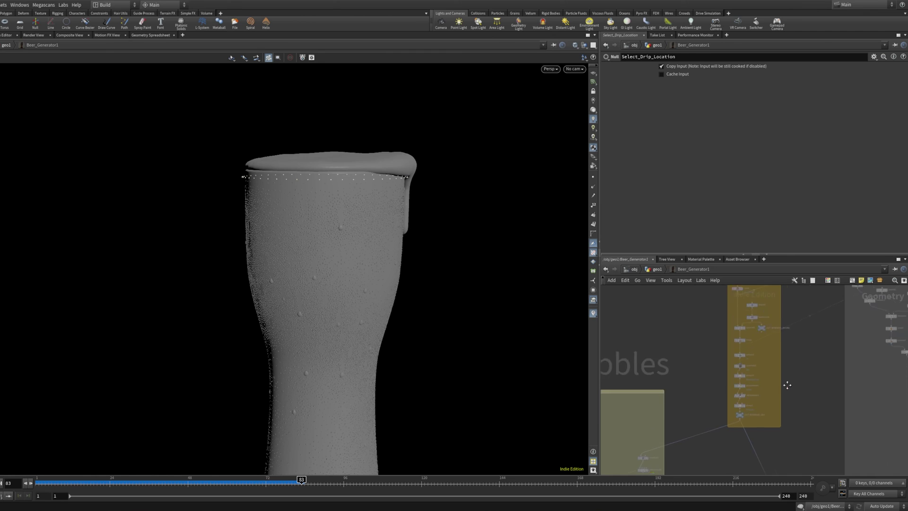
pyautogui.moveTo(756, 397); pyautogui.dragTo(667, 388, button='middle')
pyautogui.scroll(-1, 702, 447)
# Examine the lower Foam nodes, the outputs and the node layout of the Condensation network box.
pyautogui.moveTo(716, 466); pyautogui.dragTo(665, 343, button='middle')
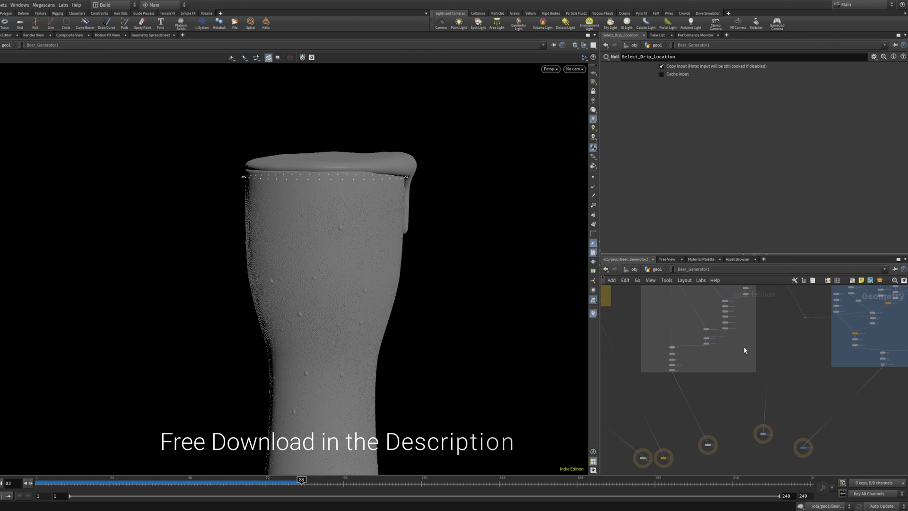
pyautogui.moveTo(813, 296); pyautogui.dragTo(719, 371, button='middle')
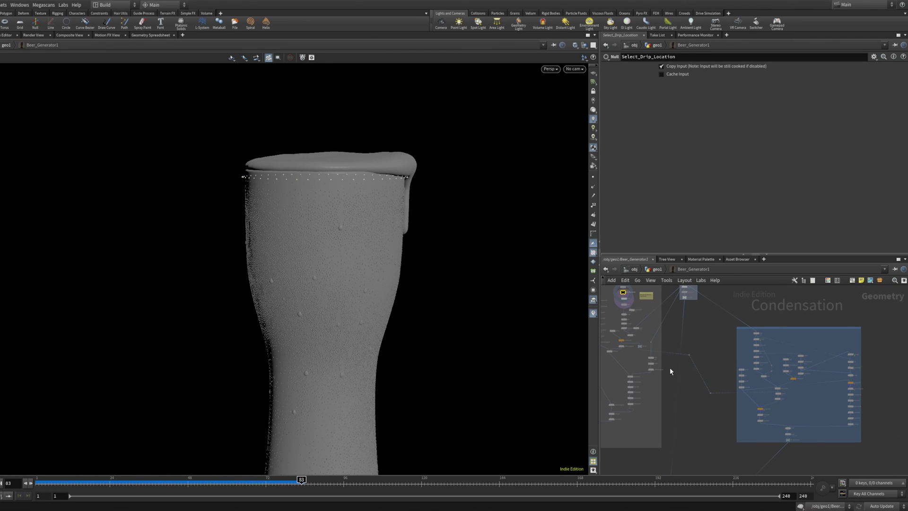
pyautogui.scroll(3, 785, 376)
pyautogui.scroll(-3, 728, 389)
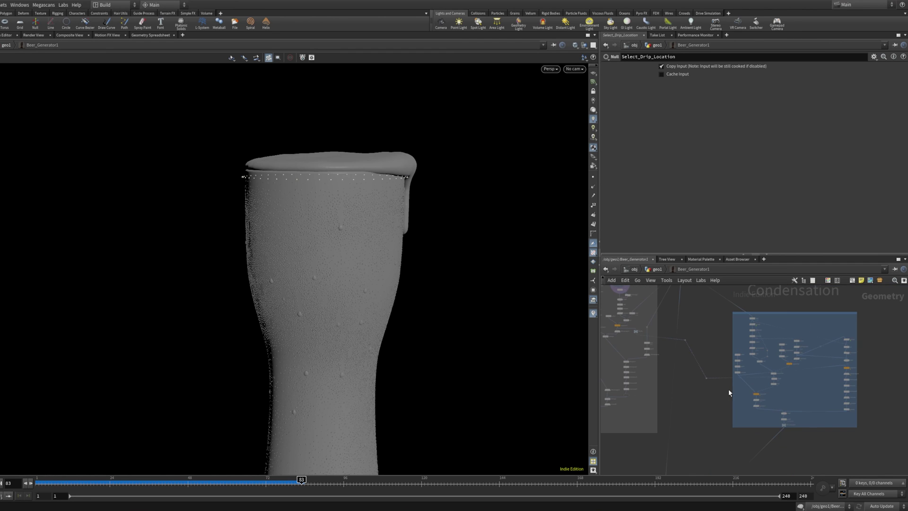
pyautogui.moveTo(816, 311); pyautogui.dragTo(770, 369, button='middle')
pyautogui.scroll(4, 738, 404)
pyautogui.scroll(-5, 717, 364)
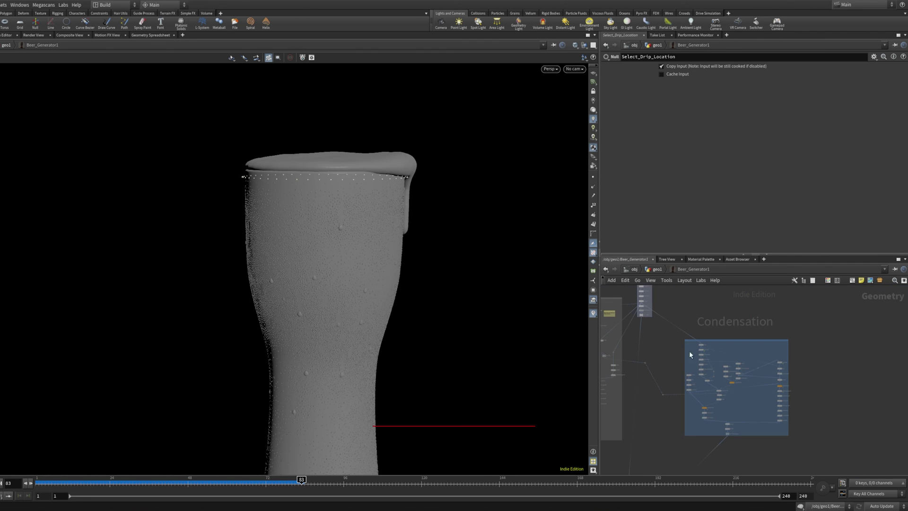
# Examine the node chains between the Glass and Foam network boxes at close range.
pyautogui.moveTo(638, 356); pyautogui.dragTo(688, 456, button='middle')
pyautogui.scroll(4, 675, 353)
pyautogui.moveTo(643, 402); pyautogui.dragTo(746, 285, button='middle')
pyautogui.scroll(-2, 697, 340)
pyautogui.moveTo(669, 421); pyautogui.dragTo(725, 279, button='middle')
pyautogui.scroll(5, 701, 351)
pyautogui.scroll(-5, 616, 404)
pyautogui.scroll(-4, 705, 325)
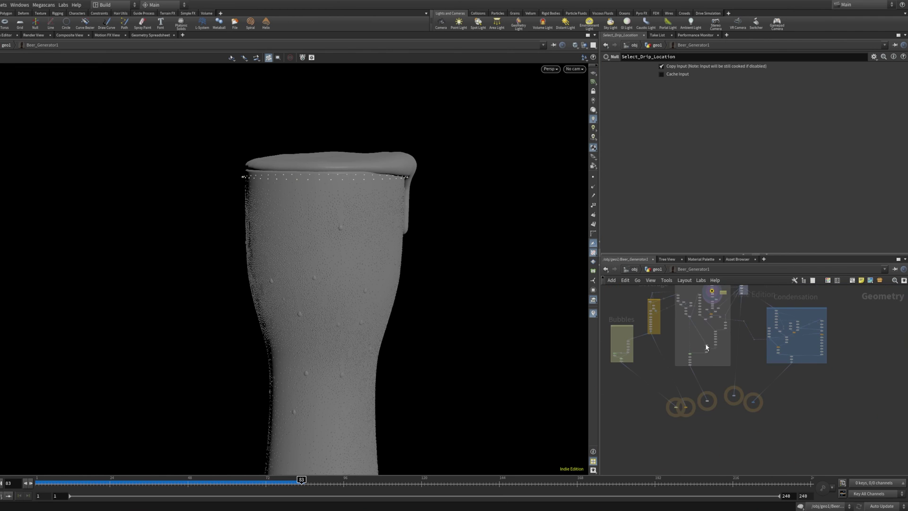
# Review the Foam nodes and the complete asset network once more, and return to the geo1 level.
pyautogui.scroll(2, 711, 406)
pyautogui.scroll(5, 711, 407)
pyautogui.moveTo(702, 411); pyautogui.dragTo(660, 416, button='middle')
pyautogui.scroll(-6, 662, 416)
pyautogui.moveTo(665, 343); pyautogui.dragTo(750, 377, button='middle')
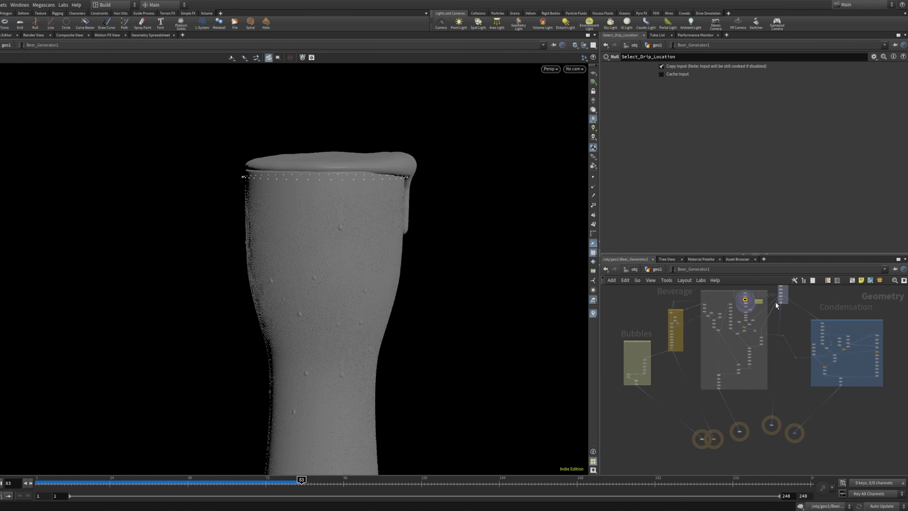
pyautogui.click(658, 270)
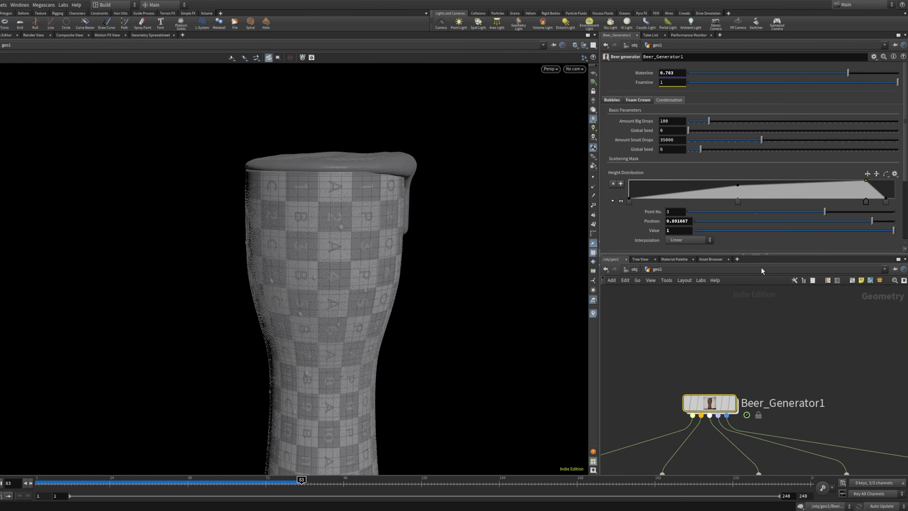